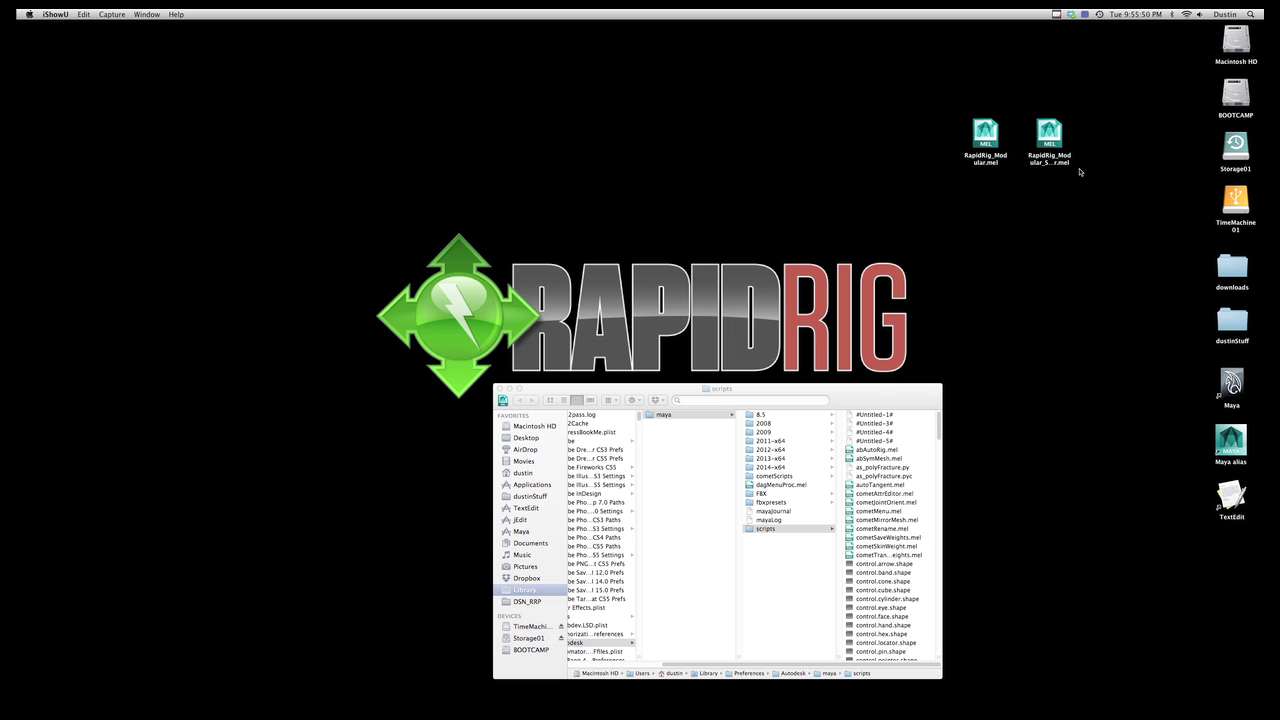
left_click_drag(1108, 114, 954, 182)
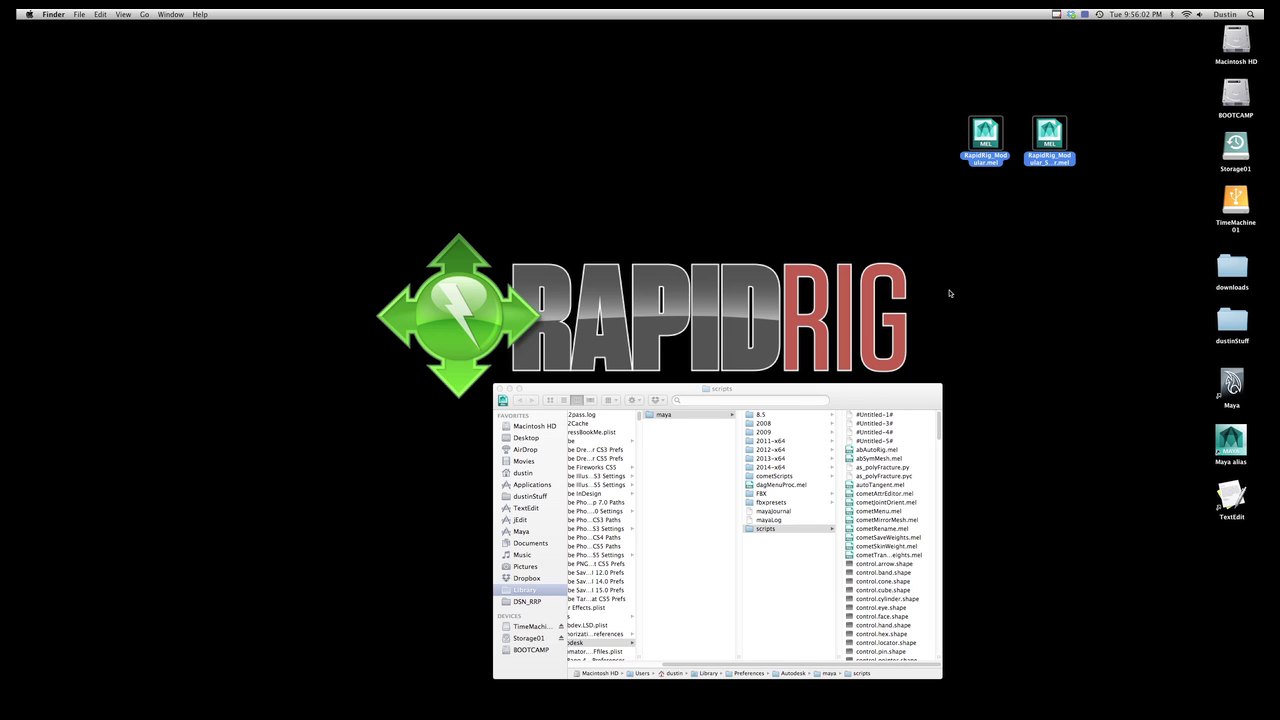
left_click_drag(985, 162, 918, 450)
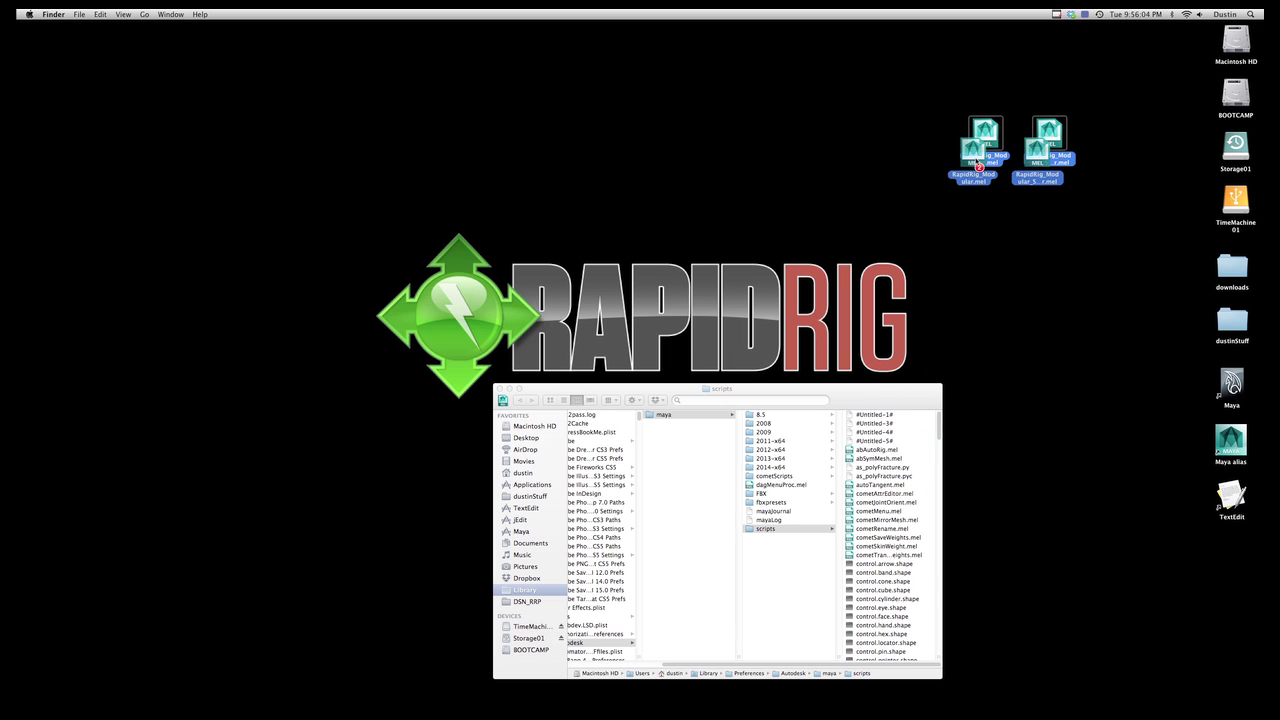
left_click(984, 333)
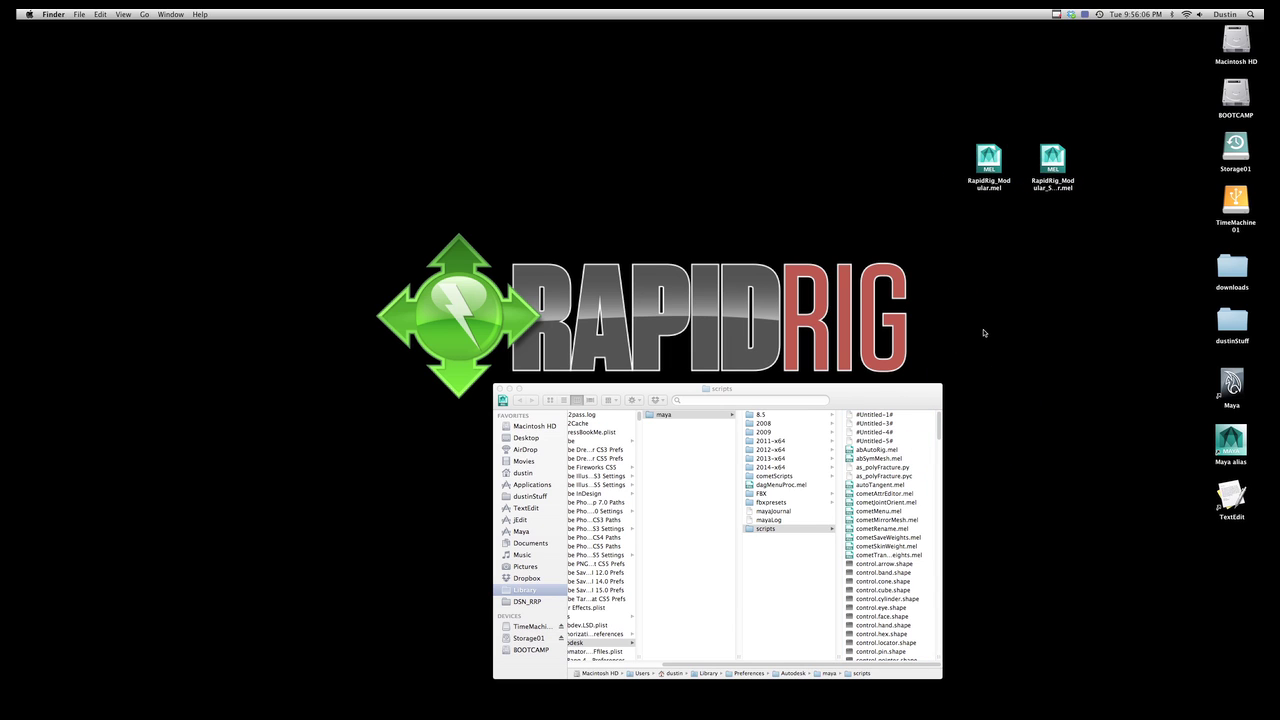
left_click(988, 165)
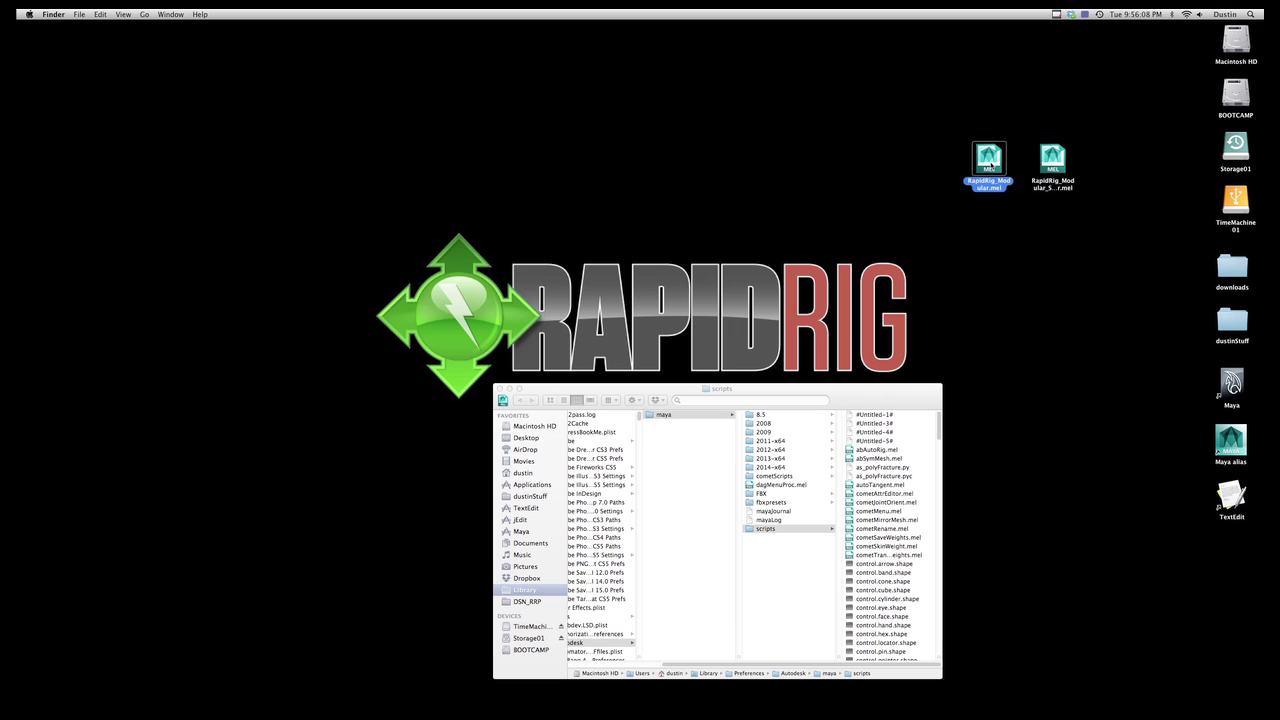
left_click(1008, 246)
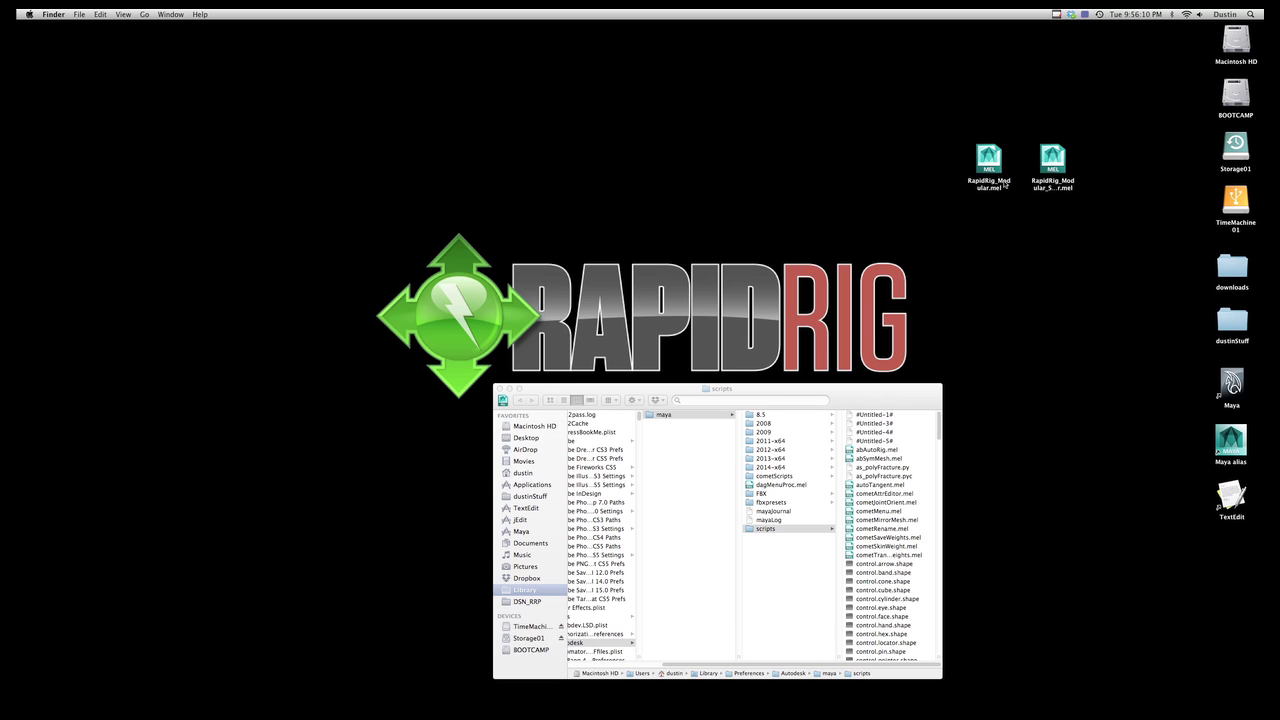
Open RapidRig_Modular.mel in TextEdit and copy the internalVar -userScriptDir; command from its installation instructions
left_click(990, 170)
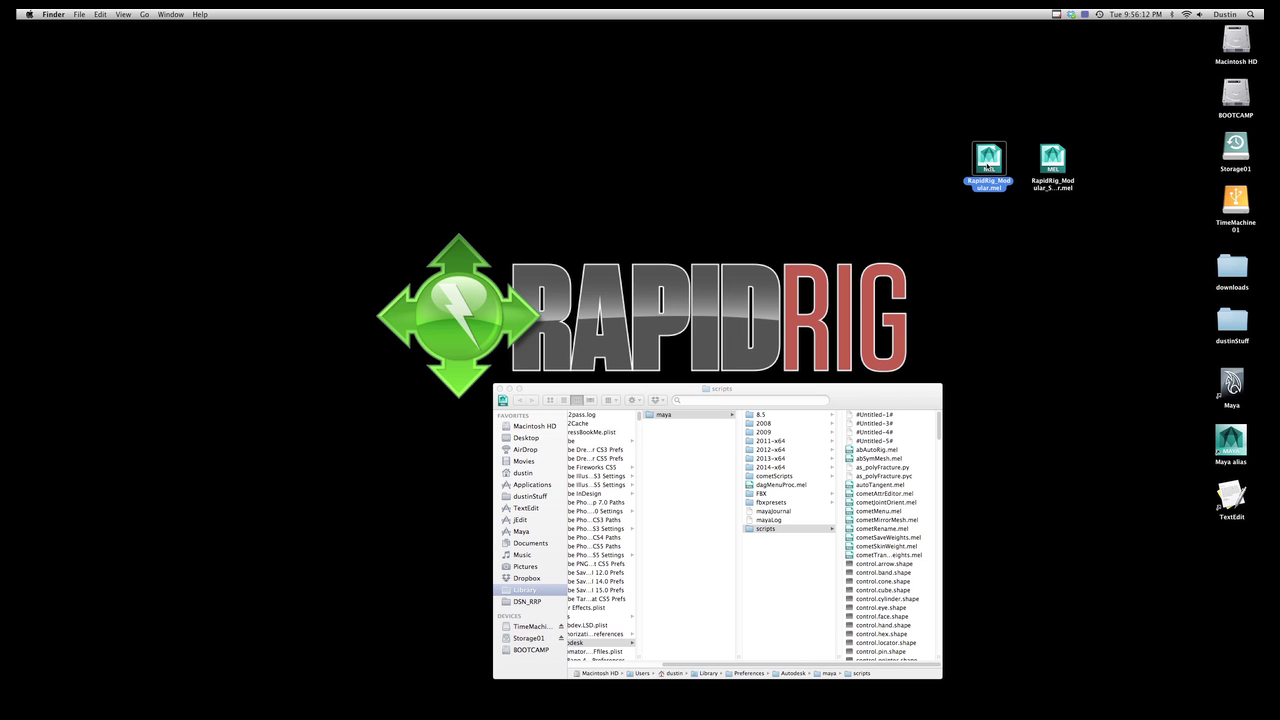
left_click_drag(988, 167, 1232, 500)
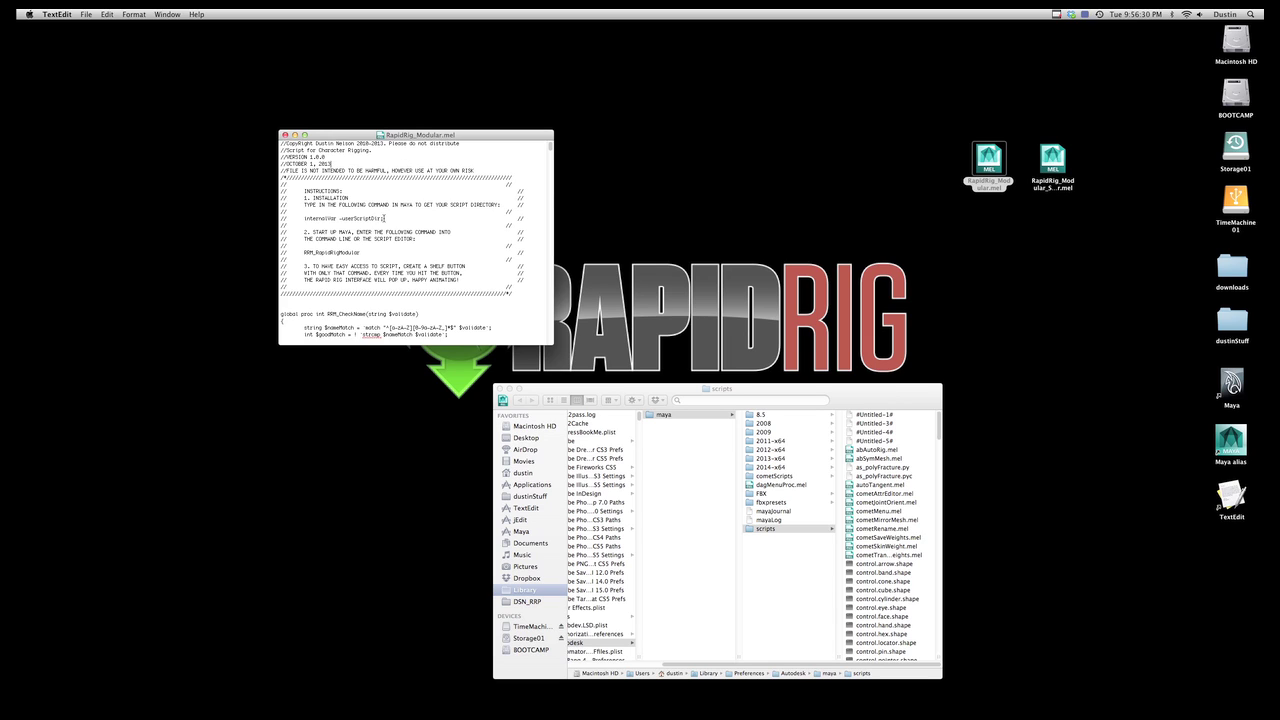
left_click_drag(385, 218, 303, 221)
left_click_drag(516, 218, 304, 218)
key("super+c")
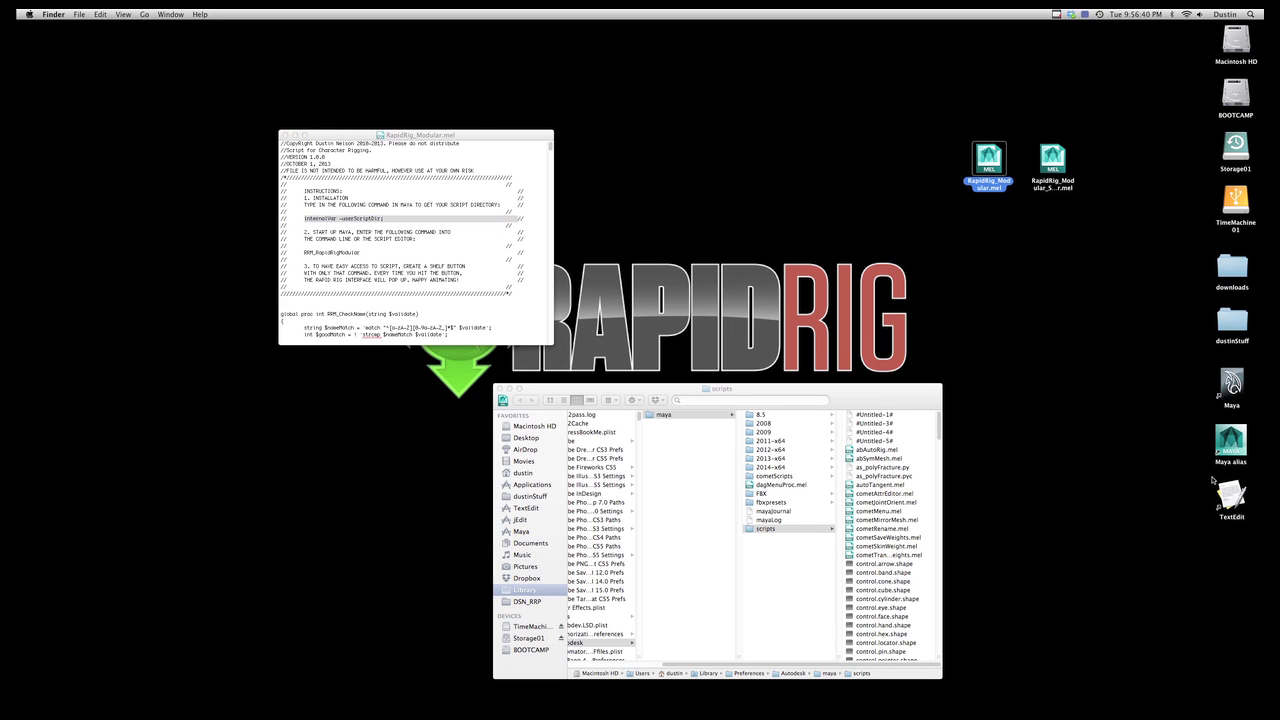
Launch Maya and run the copied internalVar -userScriptDir; command to query the user script directory
left_click(1230, 440)
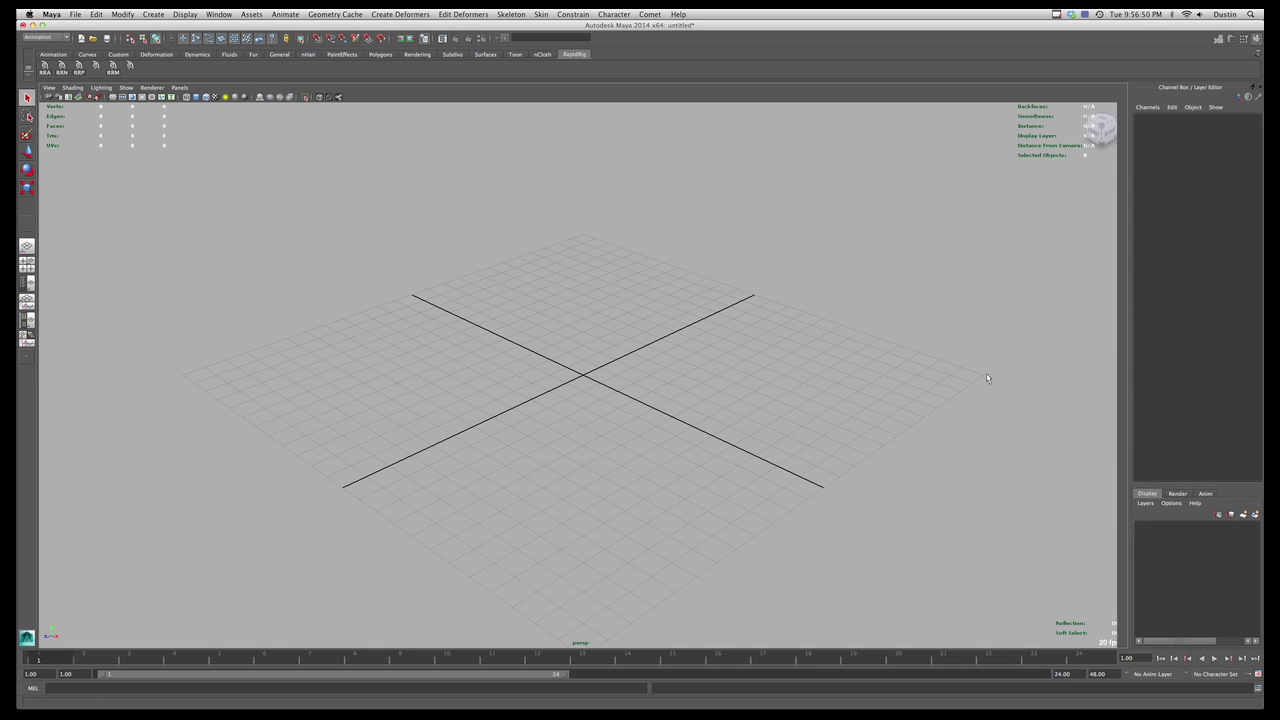
left_click(160, 688)
key("super+v")
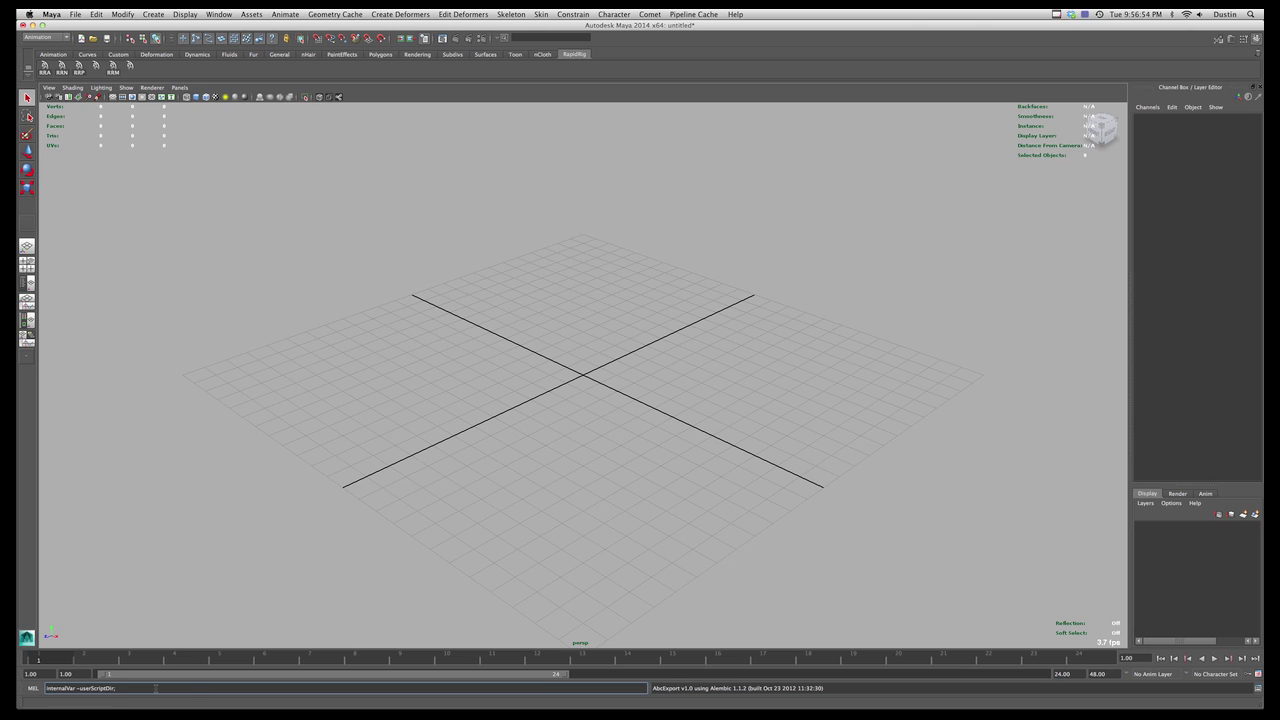
key("Return")
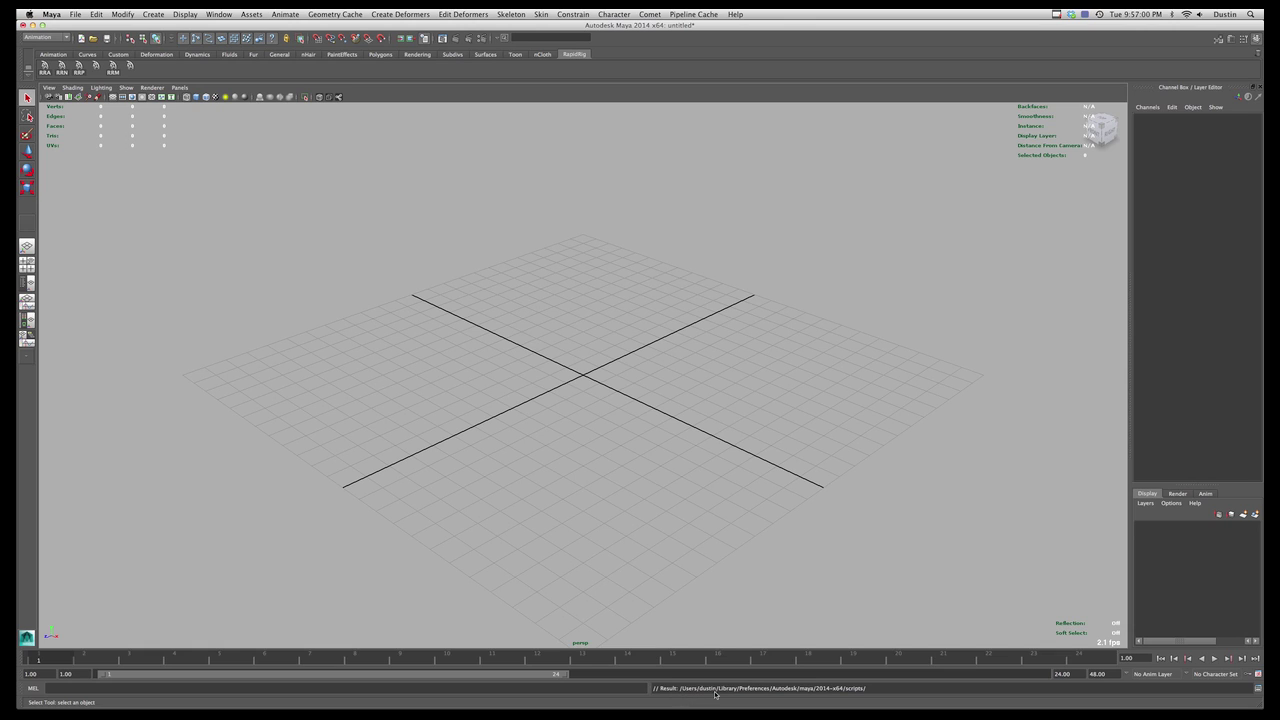
Quit Maya without saving the scene and close the RapidRig_Modular.mel text document
left_click(862, 585)
key("super+q")
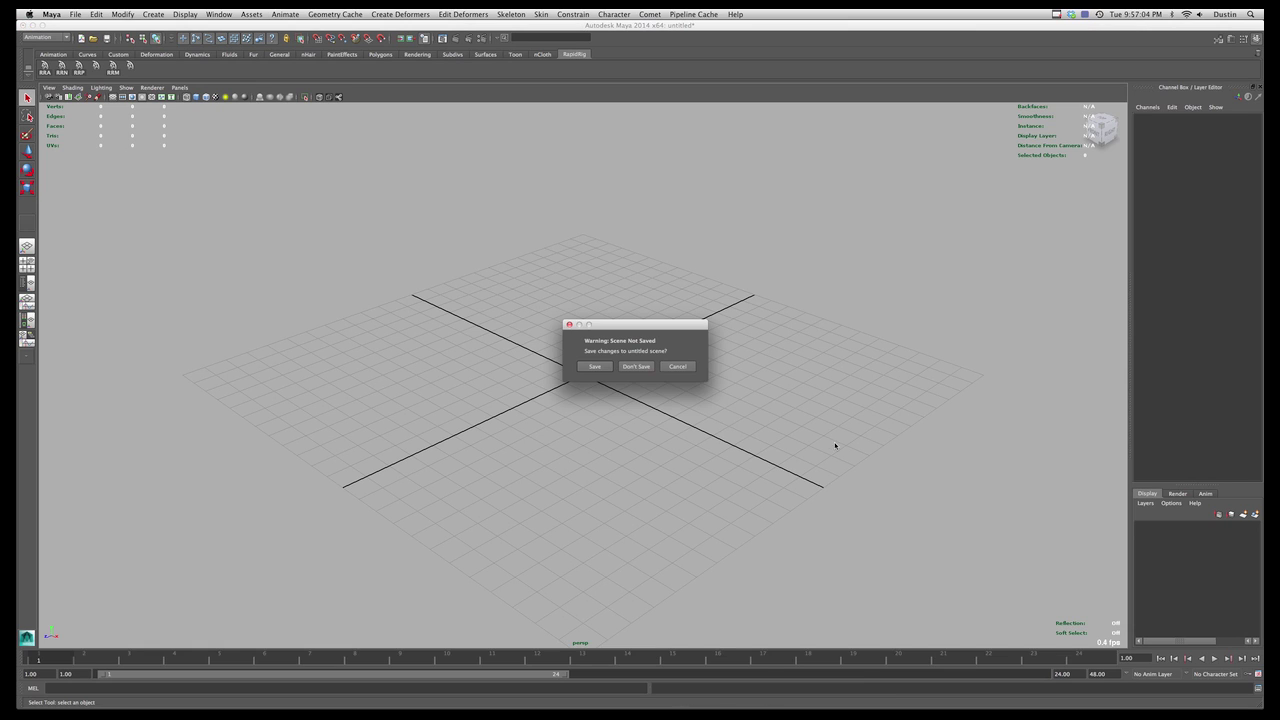
left_click(636, 367)
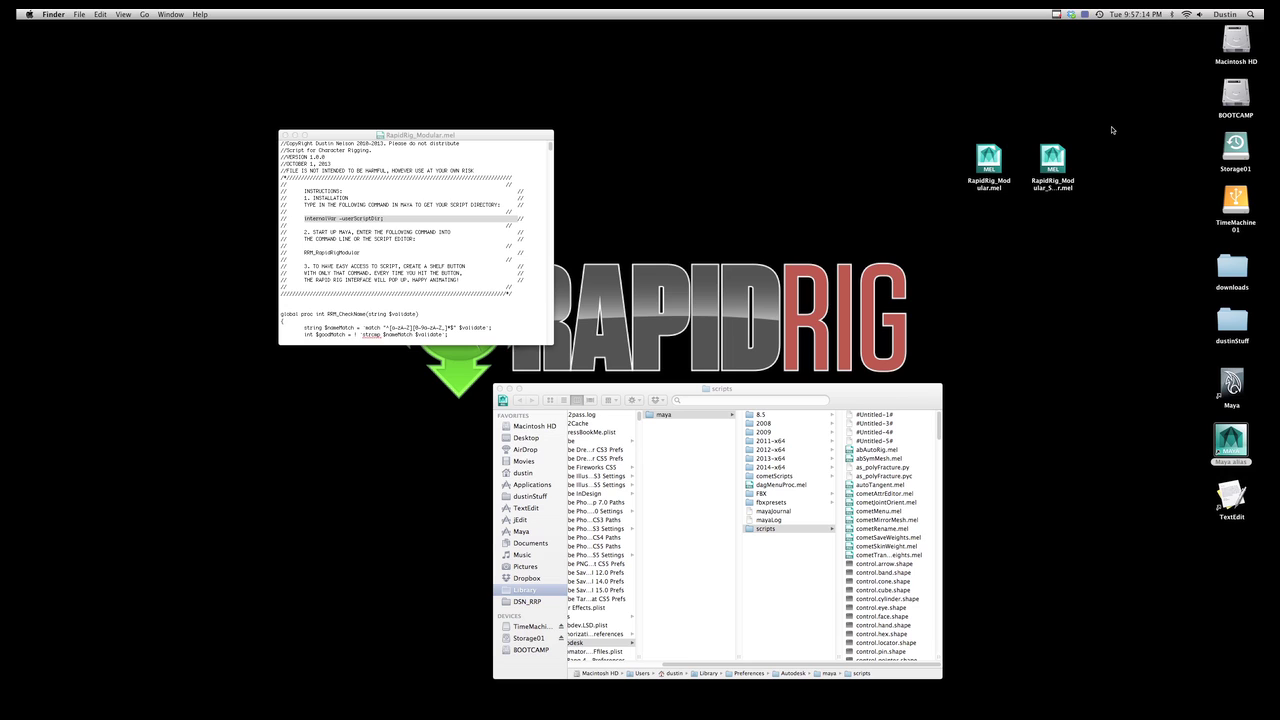
left_click_drag(1112, 130, 986, 188)
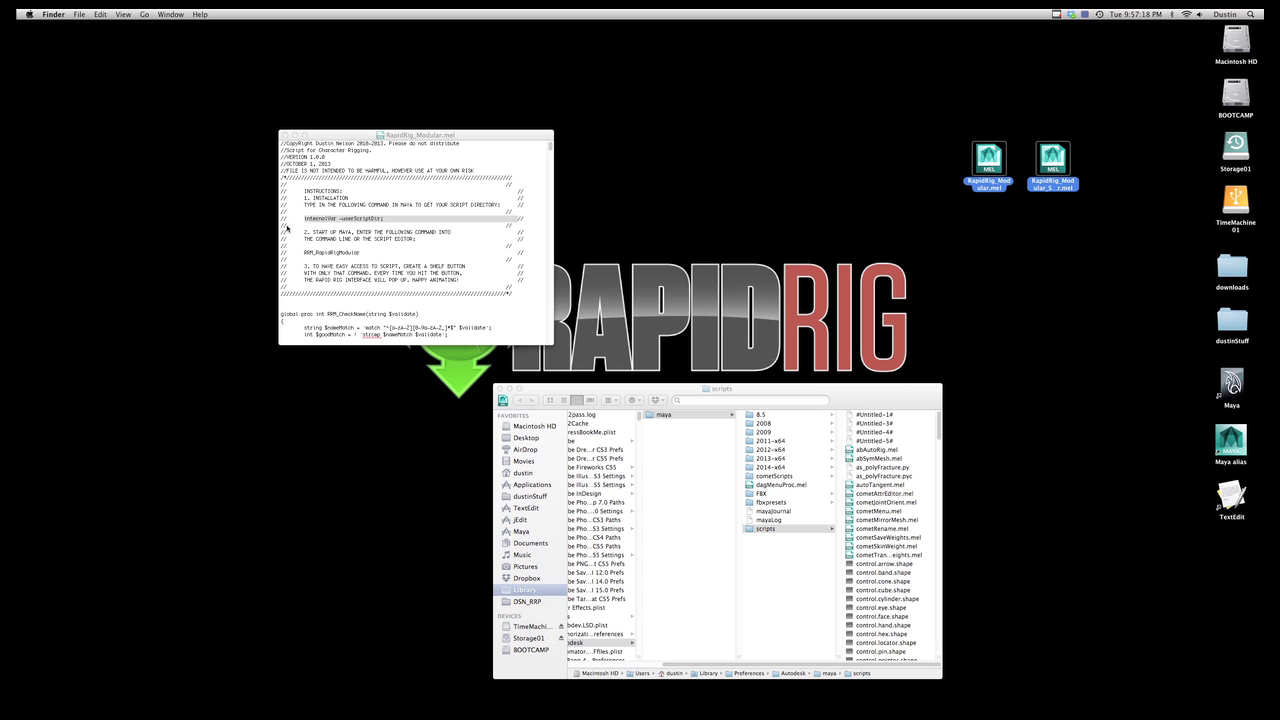
left_click(840, 244)
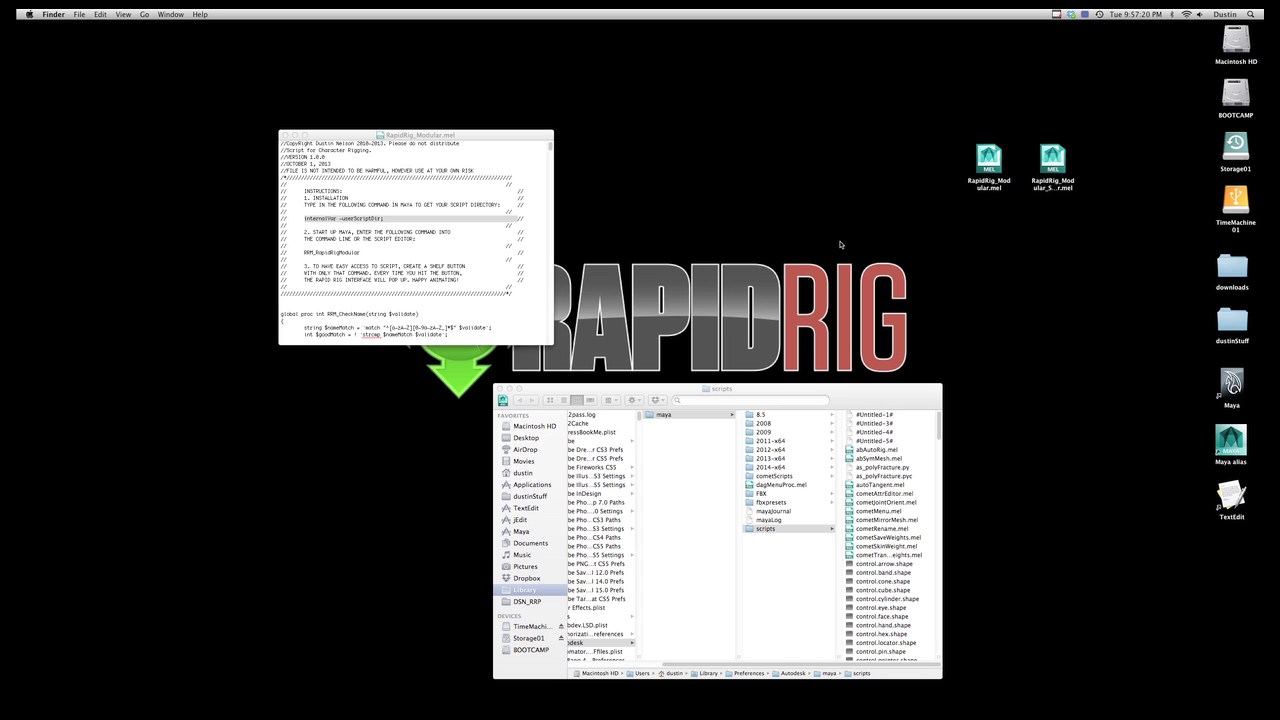
left_click(284, 135)
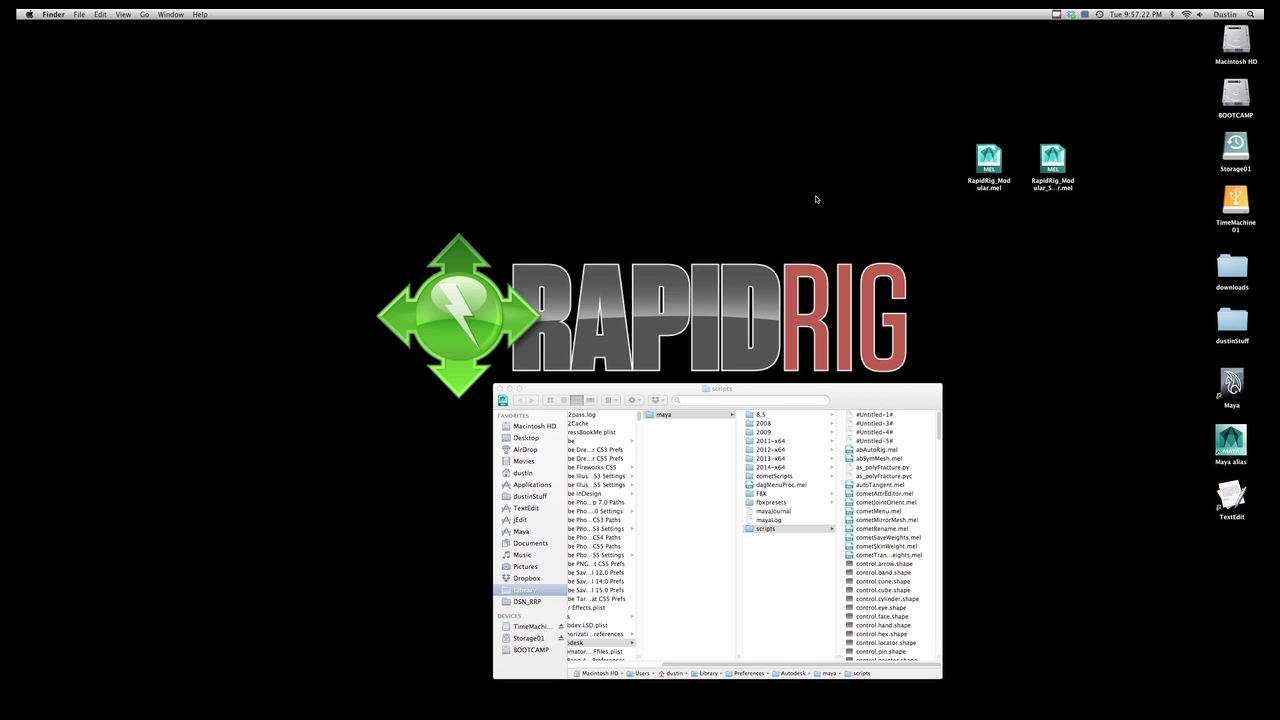
Copy both RapidRig MEL files from the desktop into the maya scripts folder, replacing all existing versions
left_click_drag(1113, 110, 910, 234)
left_click_drag(988, 184, 920, 458)
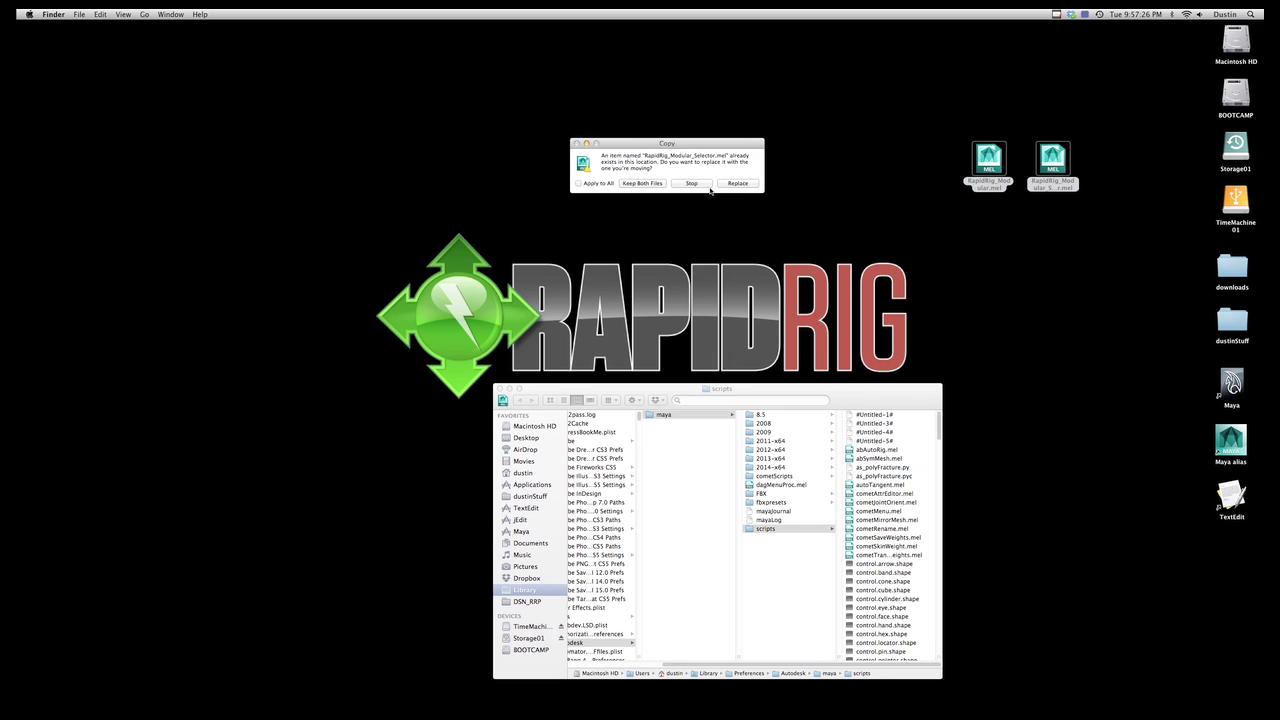
left_click(597, 184)
left_click(738, 184)
left_click(1115, 240)
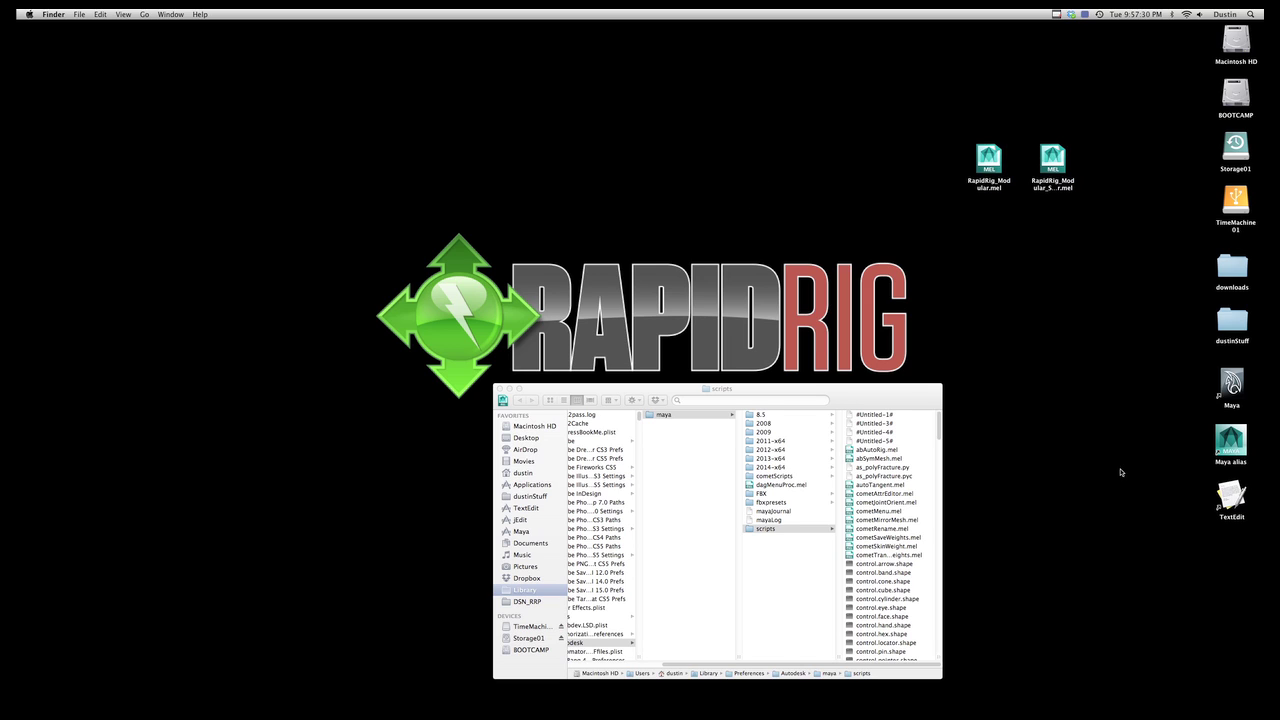
Relaunch Maya, open the Script Editor and move its window aside to free the viewport
double_click(1235, 447)
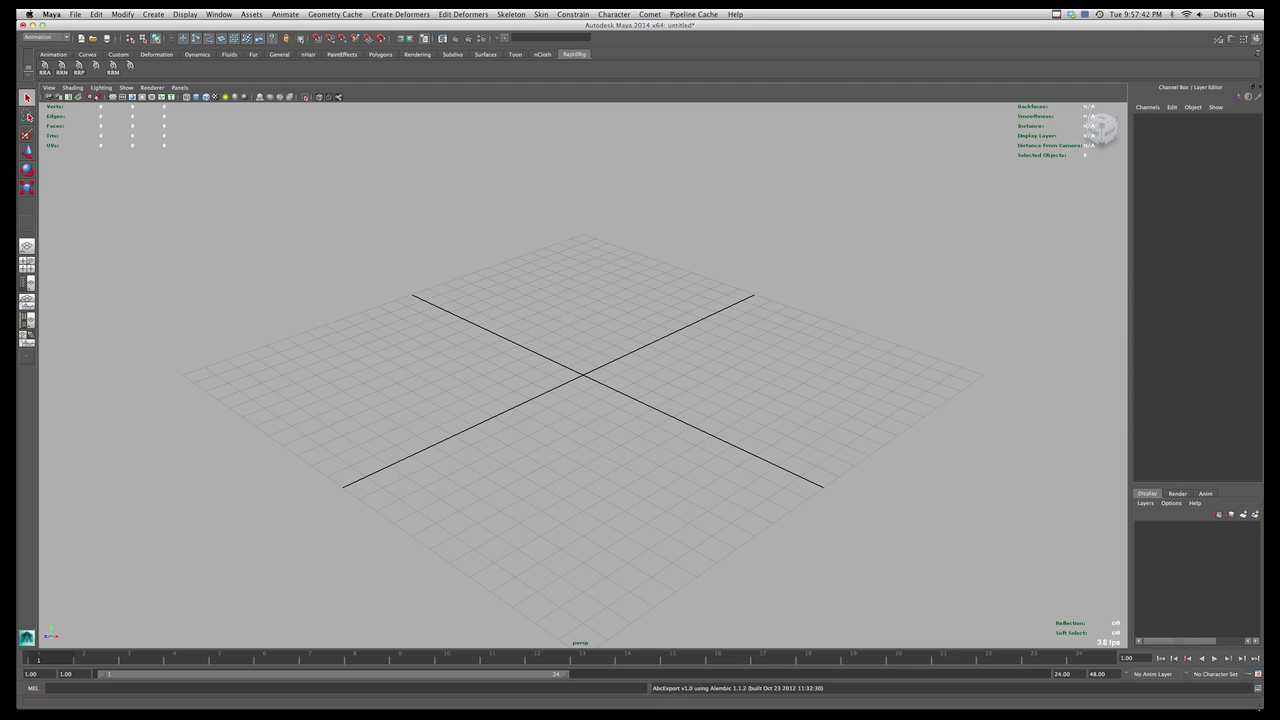
left_click(1259, 690)
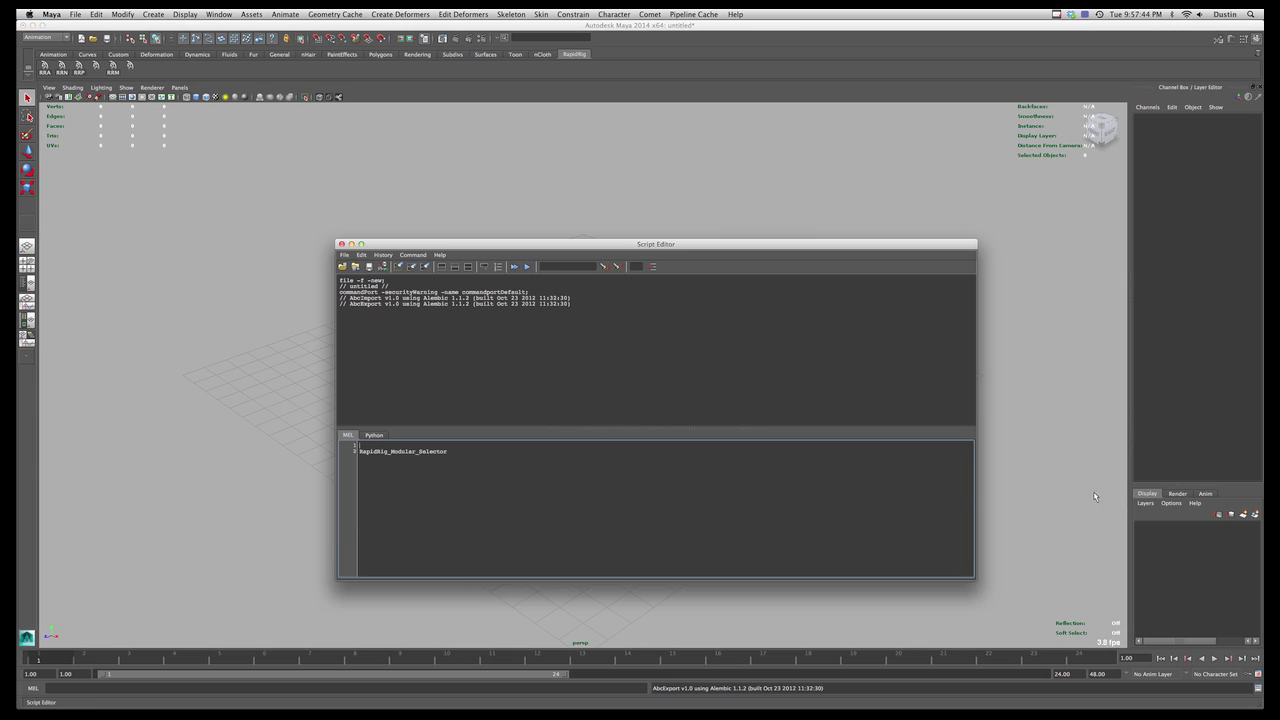
left_click_drag(617, 246, 920, 198)
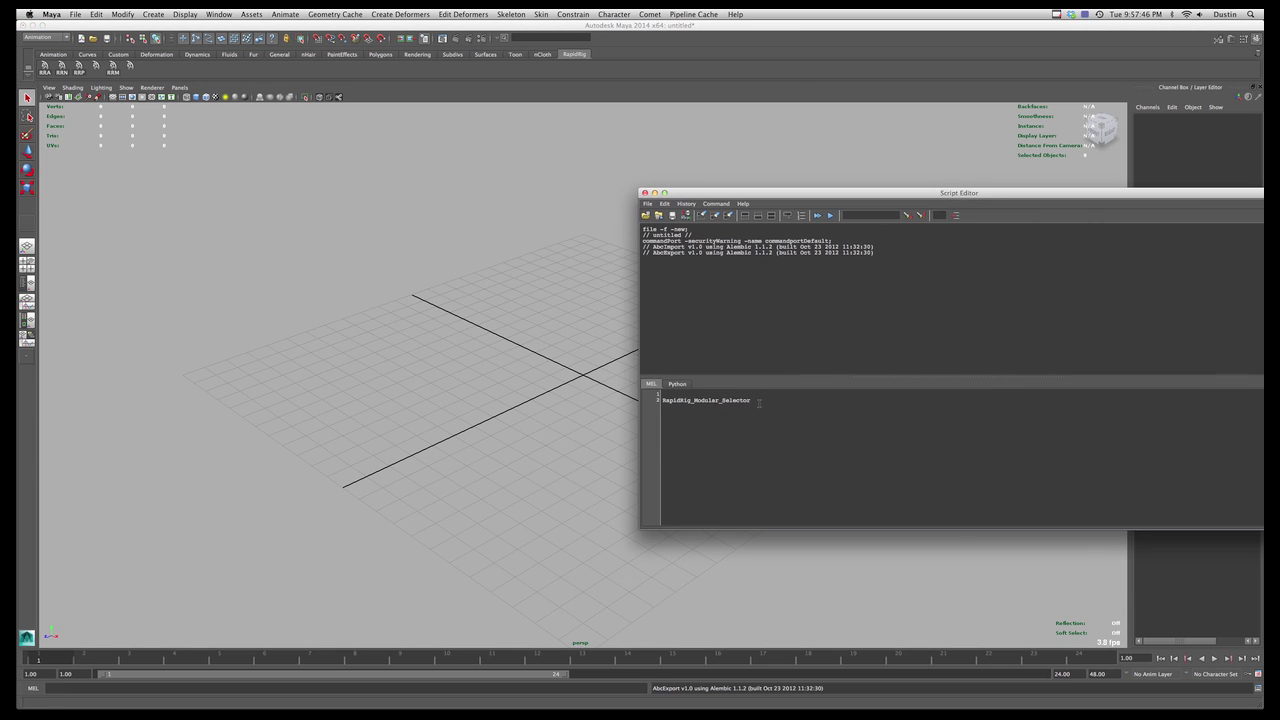
Copy the RapidRig_Modular_Selector line onto the empty first MEL line and shorten that copy to RapidRig_Modular
left_click_drag(759, 403, 662, 400)
key("super+c")
key("Up")
key("super+v")
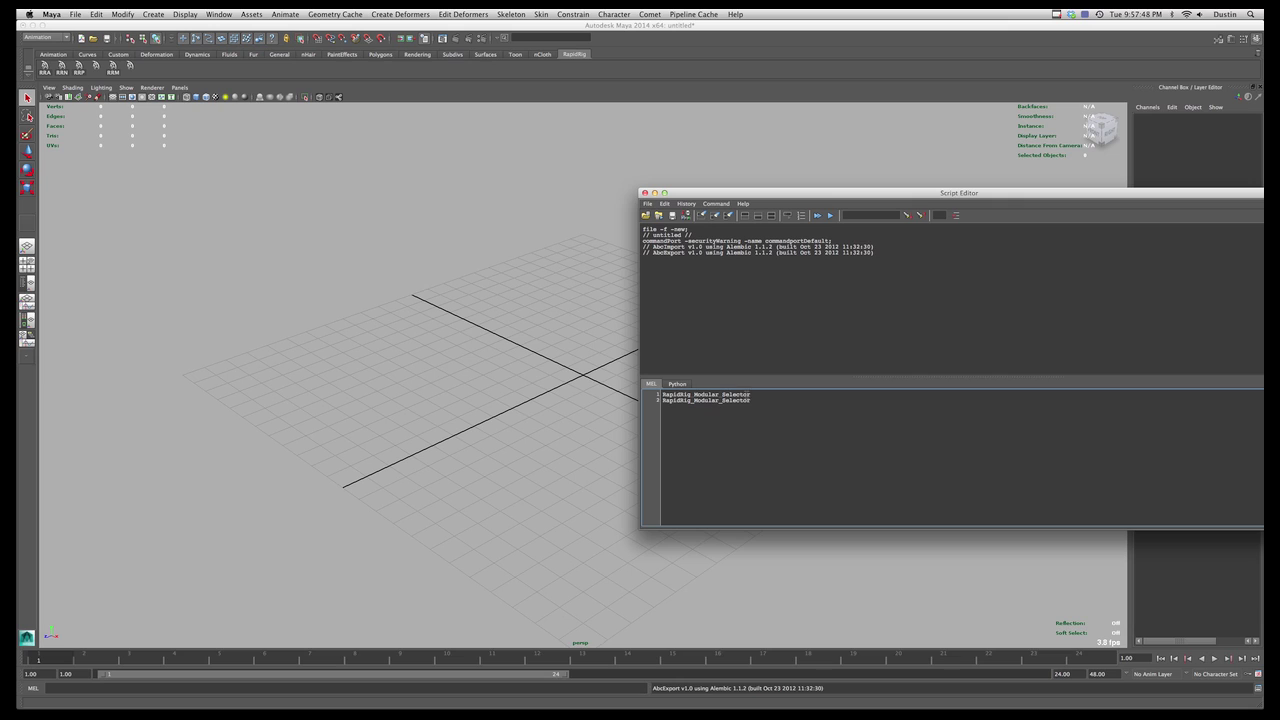
key("shift+Left")
key("shift+Left")
key("shift+Left")
key("shift+Left")
key("shift+Left")
key("shift+Left")
key("shift+Left")
key("shift+Left")
key("BackSpace")
type("r")
key("Home")
key("Return")
key("BackSpace")
Select and execute only the RapidRig_Modular command on the first line of the Script Editor
left_click(742, 395)
key("shift+Left")
key("shift+Left")
key("shift+Left")
key("shift+Left")
key("shift+Left")
key("shift+Left")
key("shift+Left")
key("shift+Left")
key("shift+Left")
key("shift+Left")
key("shift+Left")
key("shift+Left")
key("shift+Left")
key("shift+Left")
key("shift+Left")
key("shift+Left")
key("ctrl+Return")
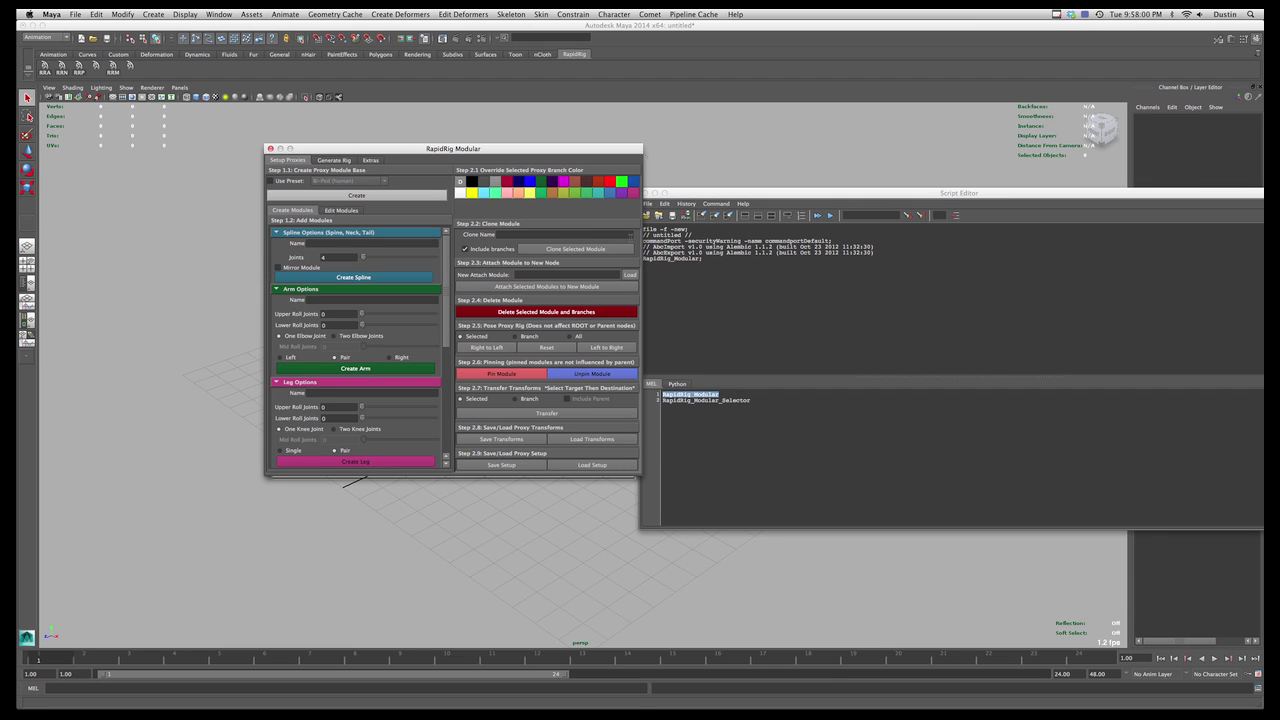
Review the Setup Proxies, Generate Rig and Extras sections of the RapidRig Modular window and close it
left_click_drag(500, 148, 464, 148)
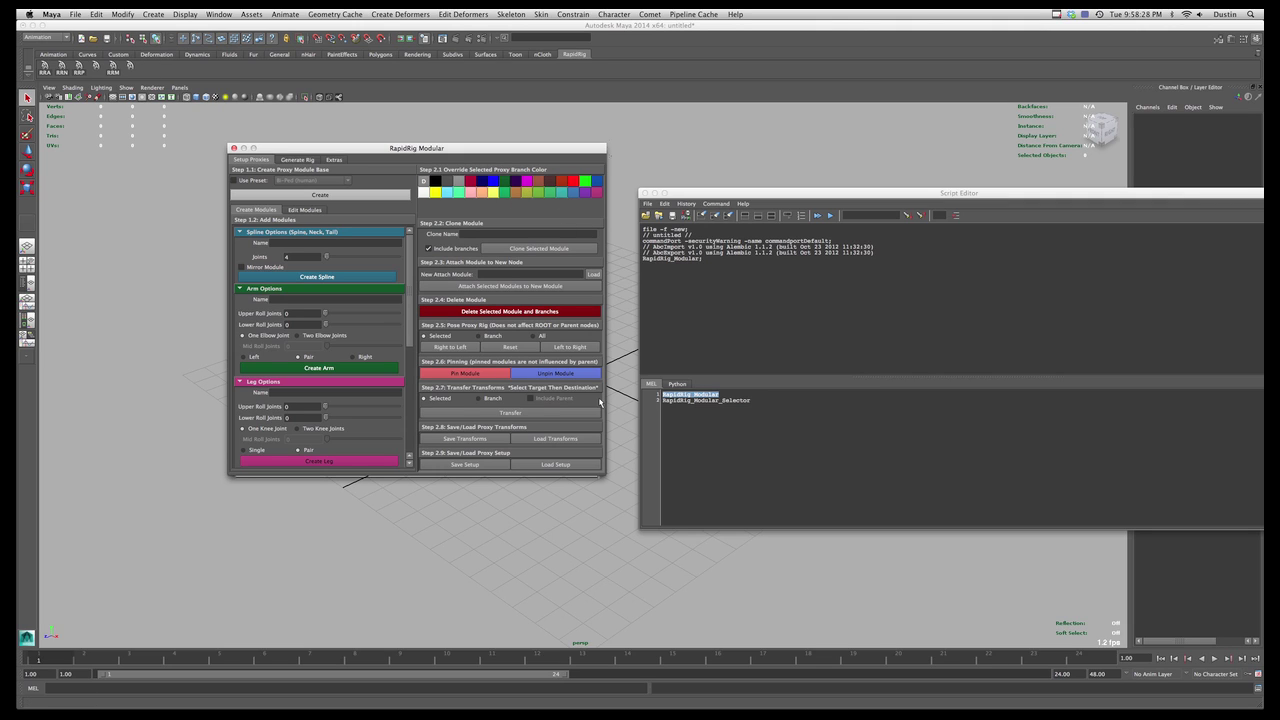
left_click_drag(564, 152, 562, 166)
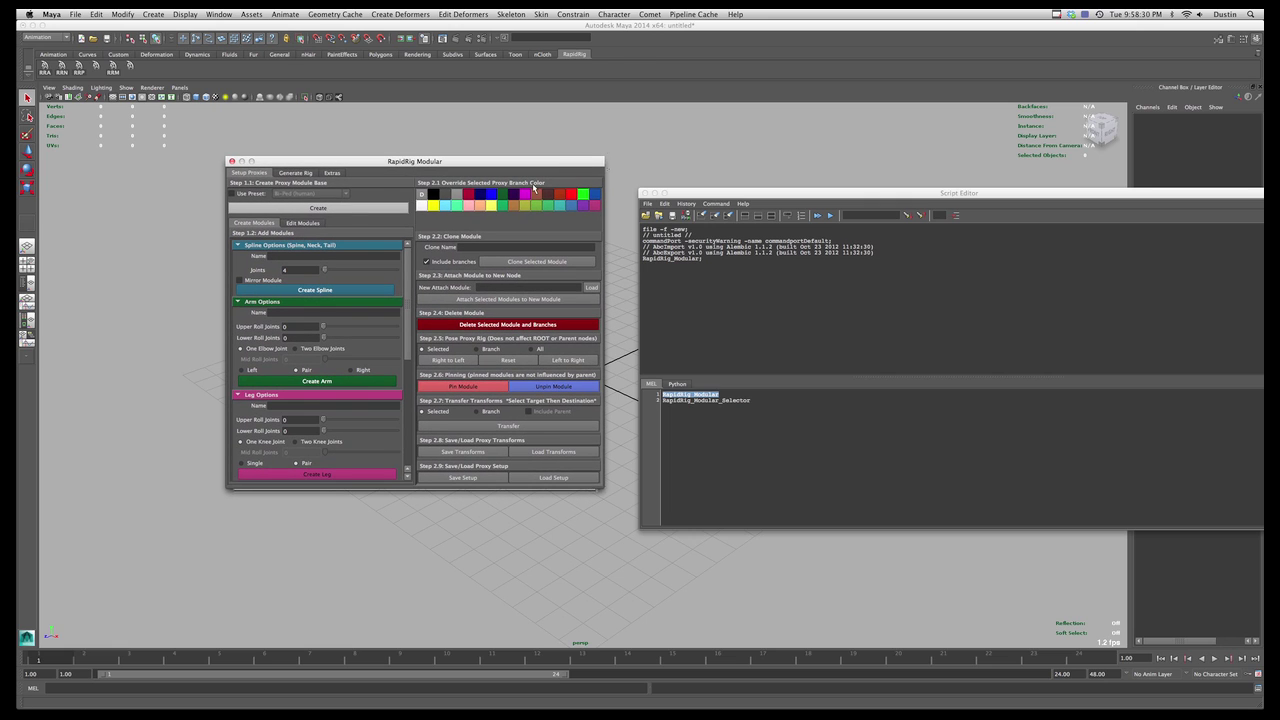
left_click(296, 176)
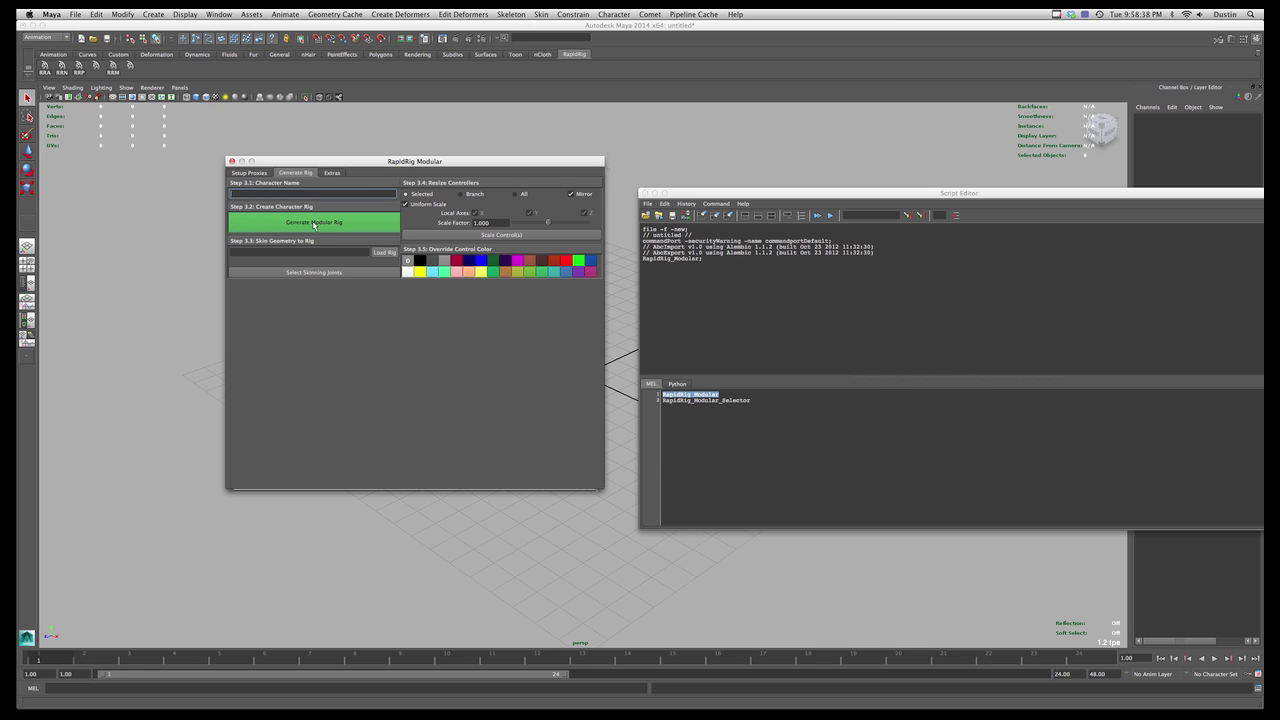
left_click(335, 273)
left_click(332, 174)
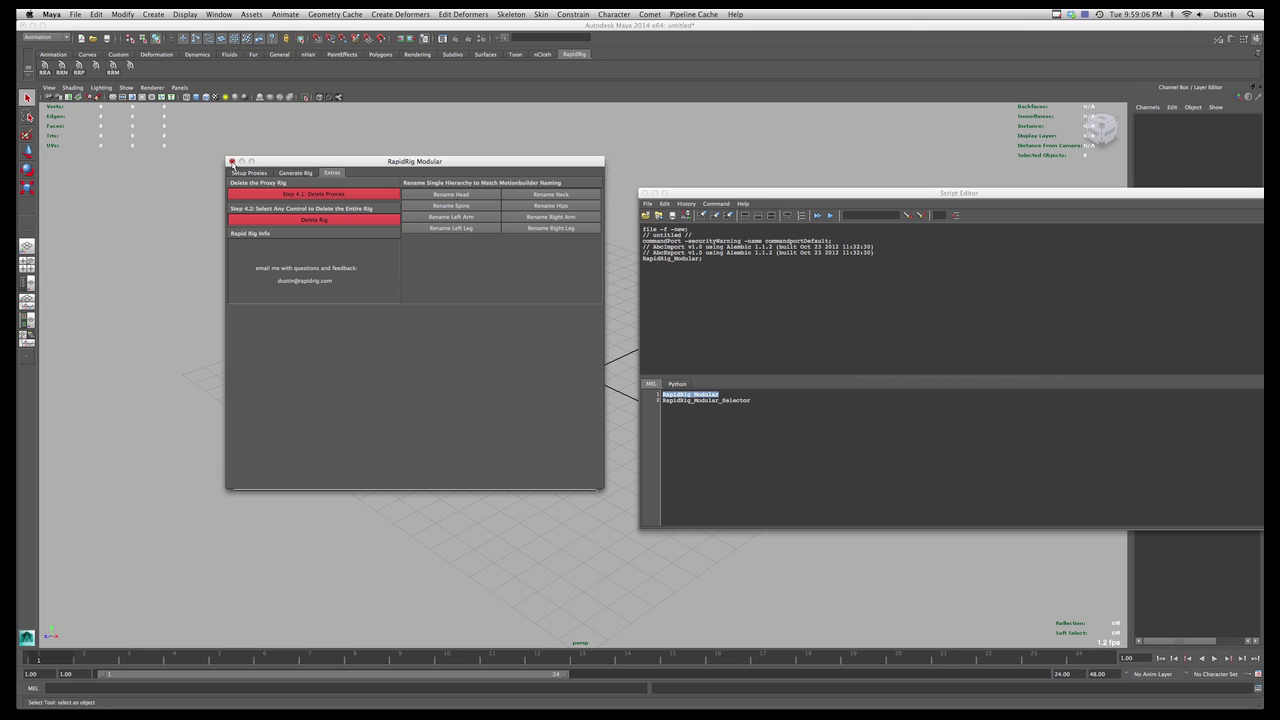
left_click(232, 162)
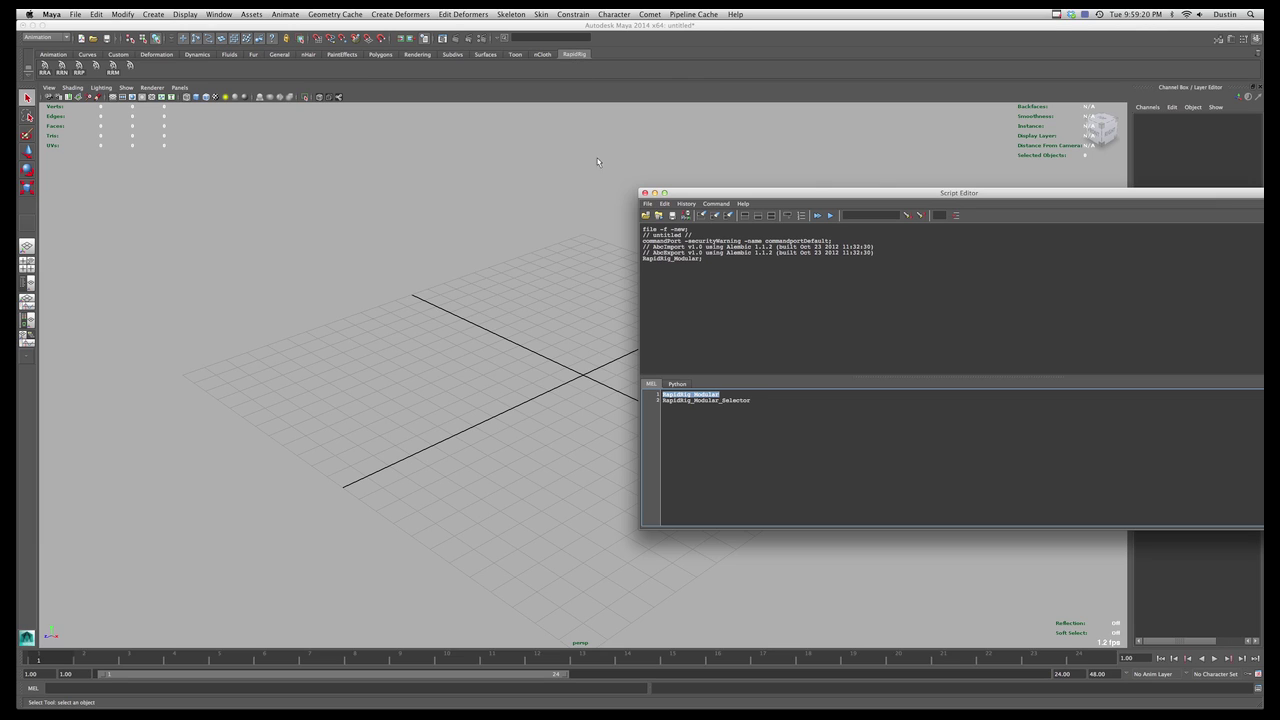
Save the RapidRig_Modular and RapidRig_Modular_Selector commands as two separate MEL buttons on the RapidRig shelf
middle_click_drag(690, 394, 180, 66)
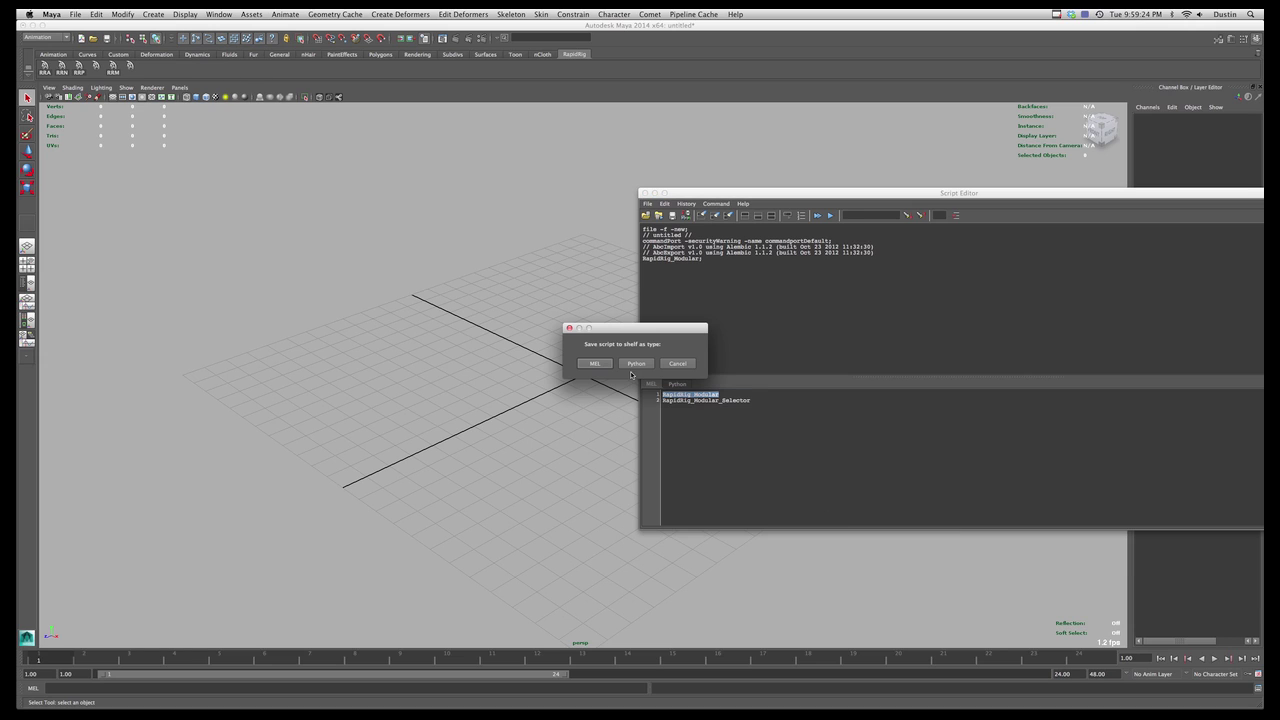
left_click(596, 364)
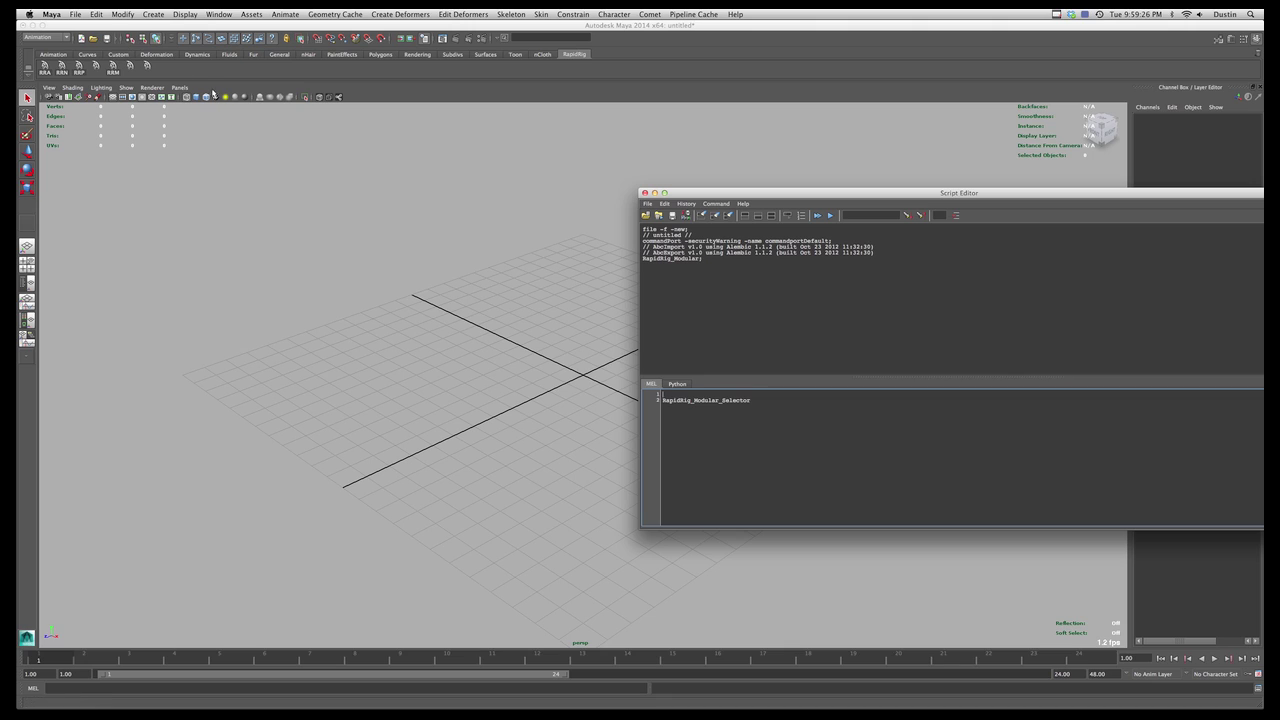
left_click_drag(769, 404, 661, 401)
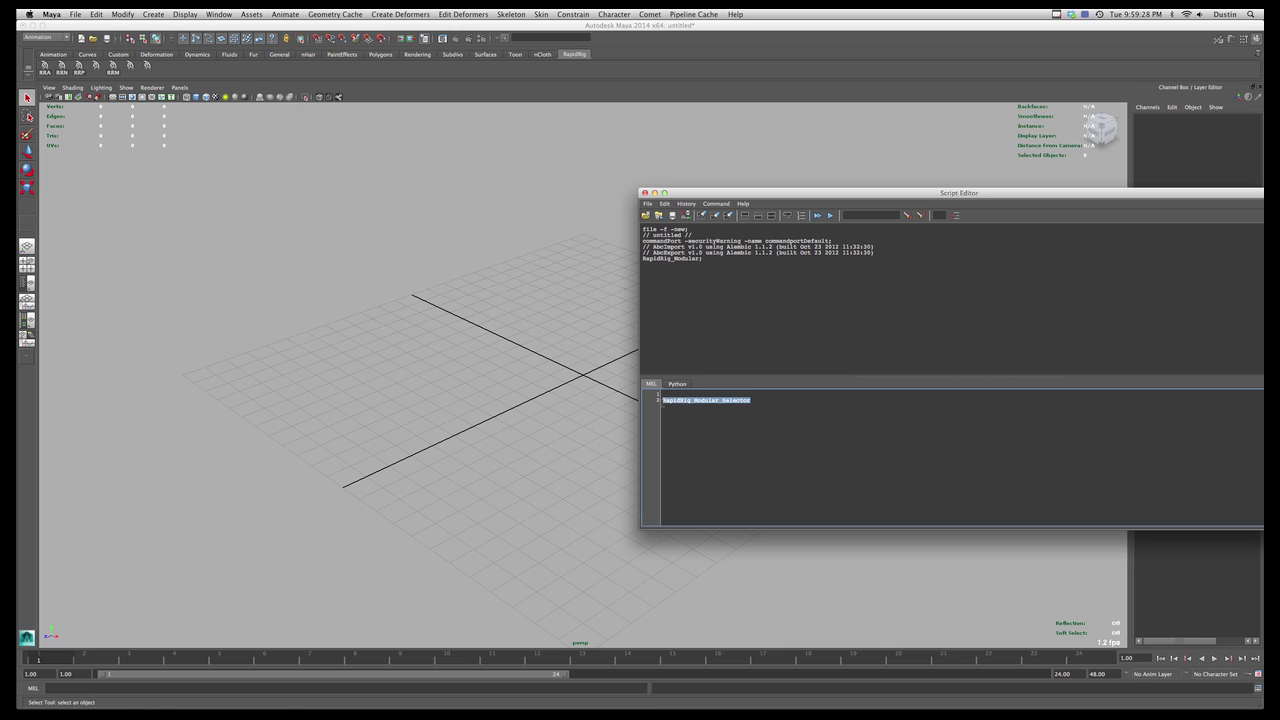
middle_click_drag(663, 401, 261, 72)
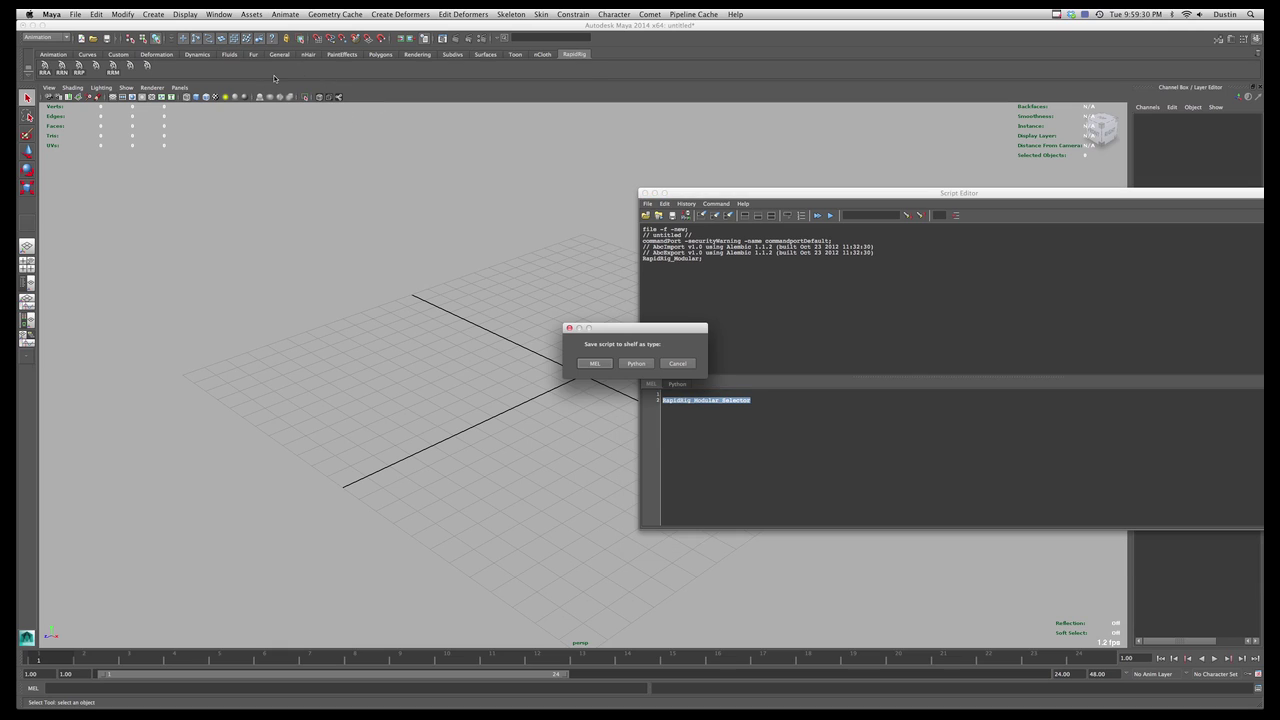
left_click(595, 362)
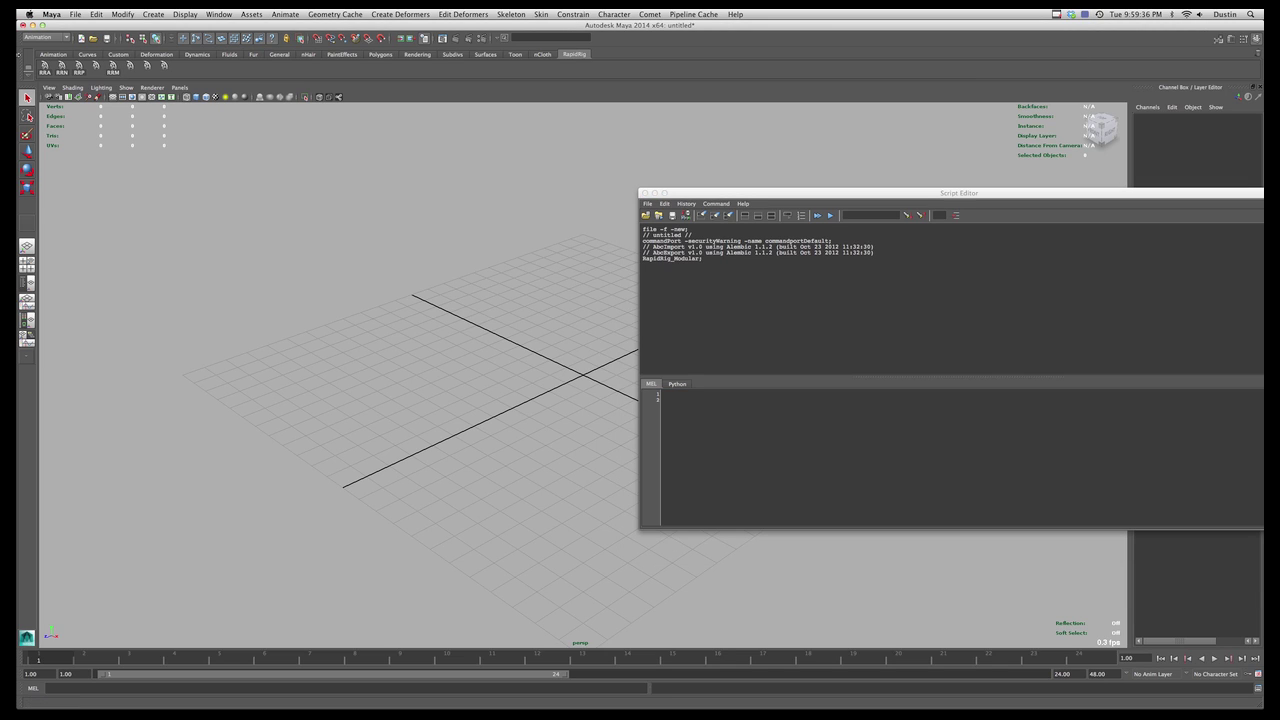
Delete the old RRM button from the RapidRig shelf
middle_click_drag(116, 68, 1257, 54)
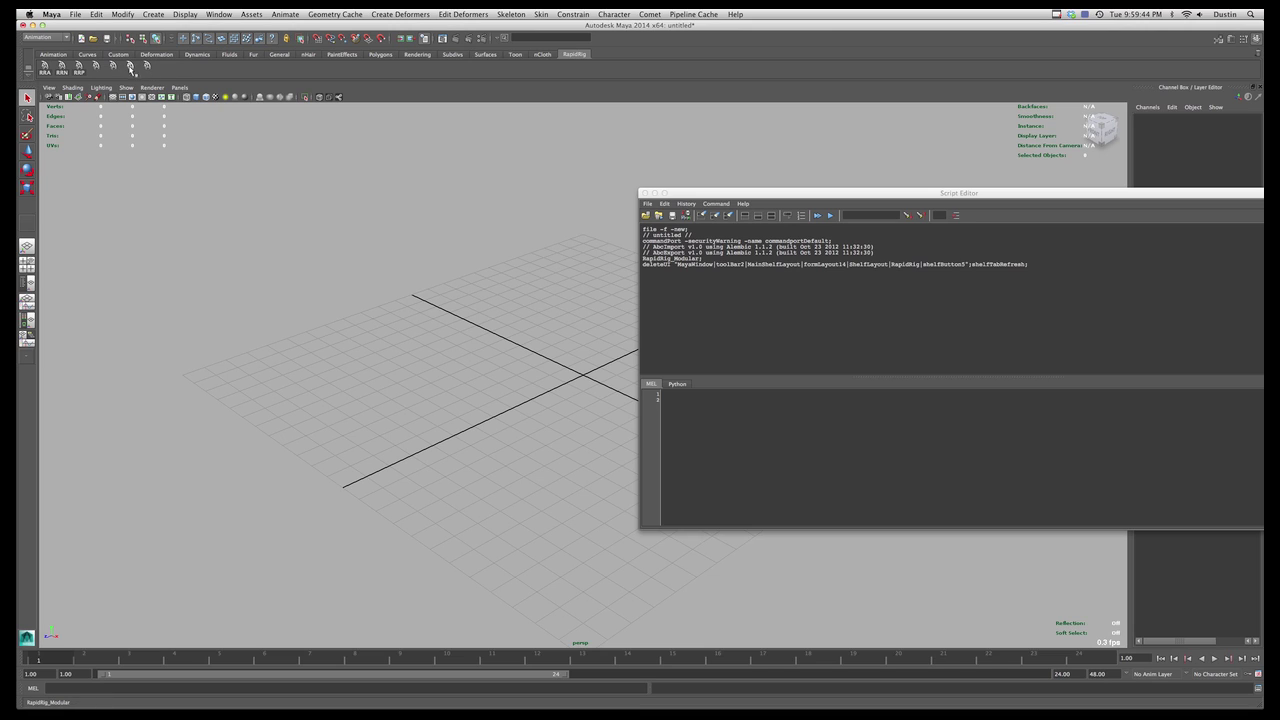
In the Shelf Editor, label the second RapidRig_Modular button on the RapidRig shelf RRM
left_click(28, 67)
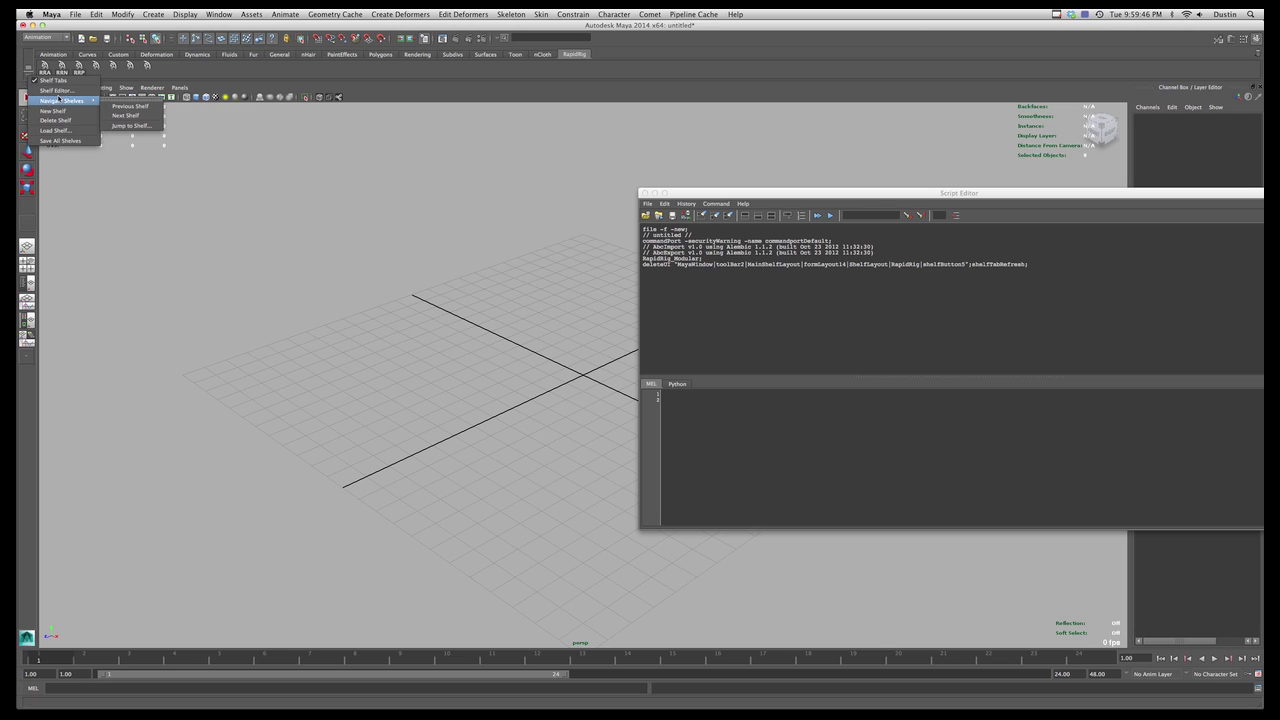
left_click(57, 91)
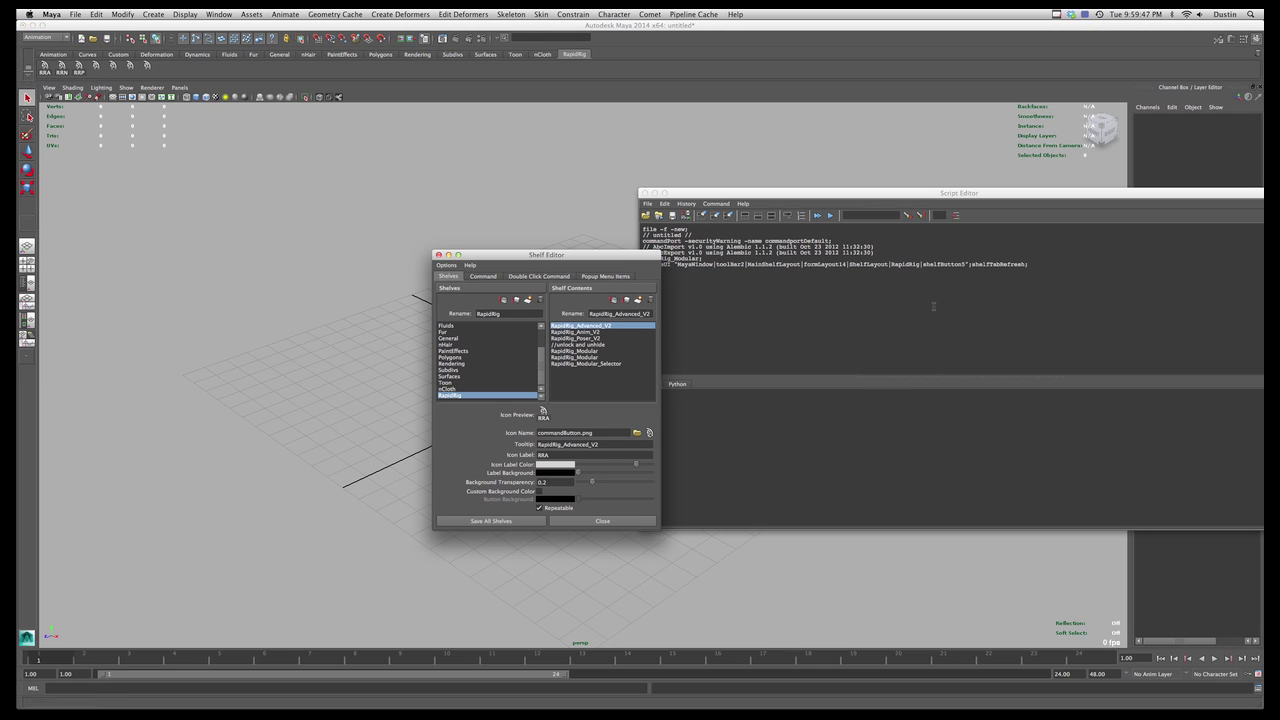
left_click(597, 358)
left_click(575, 455)
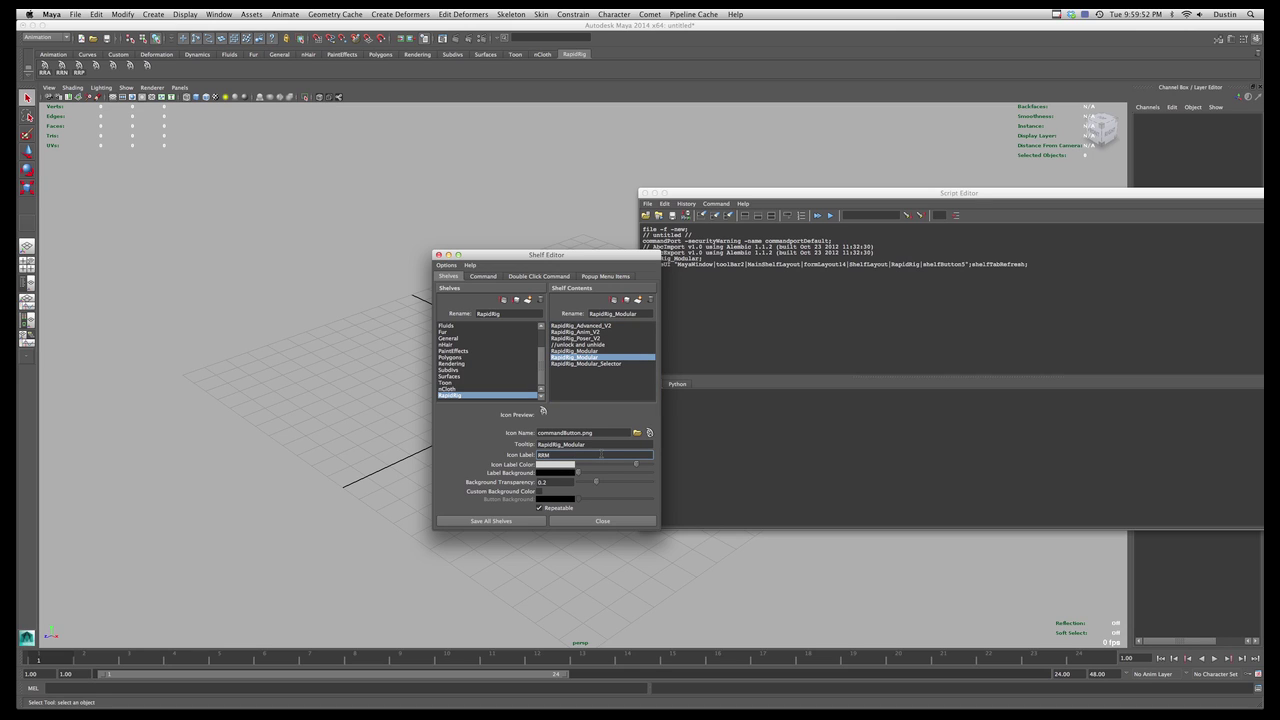
Label the RapidRig_Modular_Selector shelf button RRMS and save all shelves
left_click(598, 363)
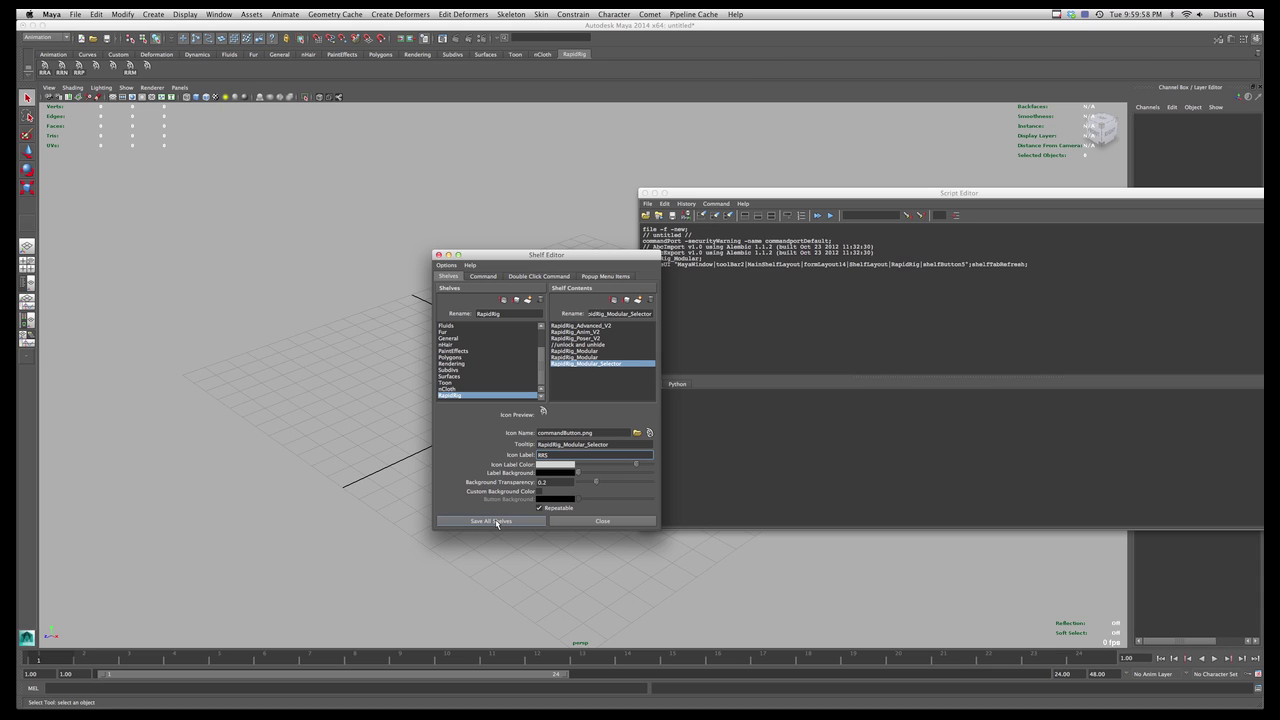
type("MS")
left_click(522, 521)
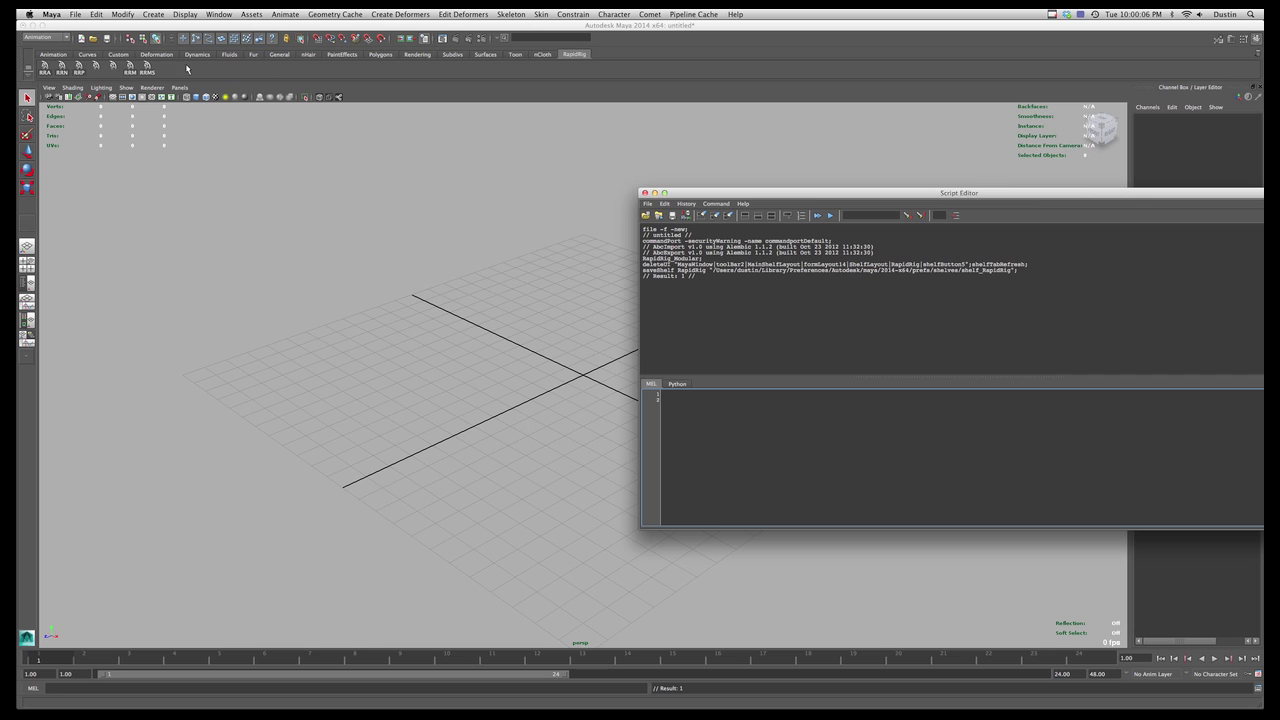
Launch RapidRig Modular with the RRM shelf button and move the Script Editor and tool window aside
left_click(129, 67)
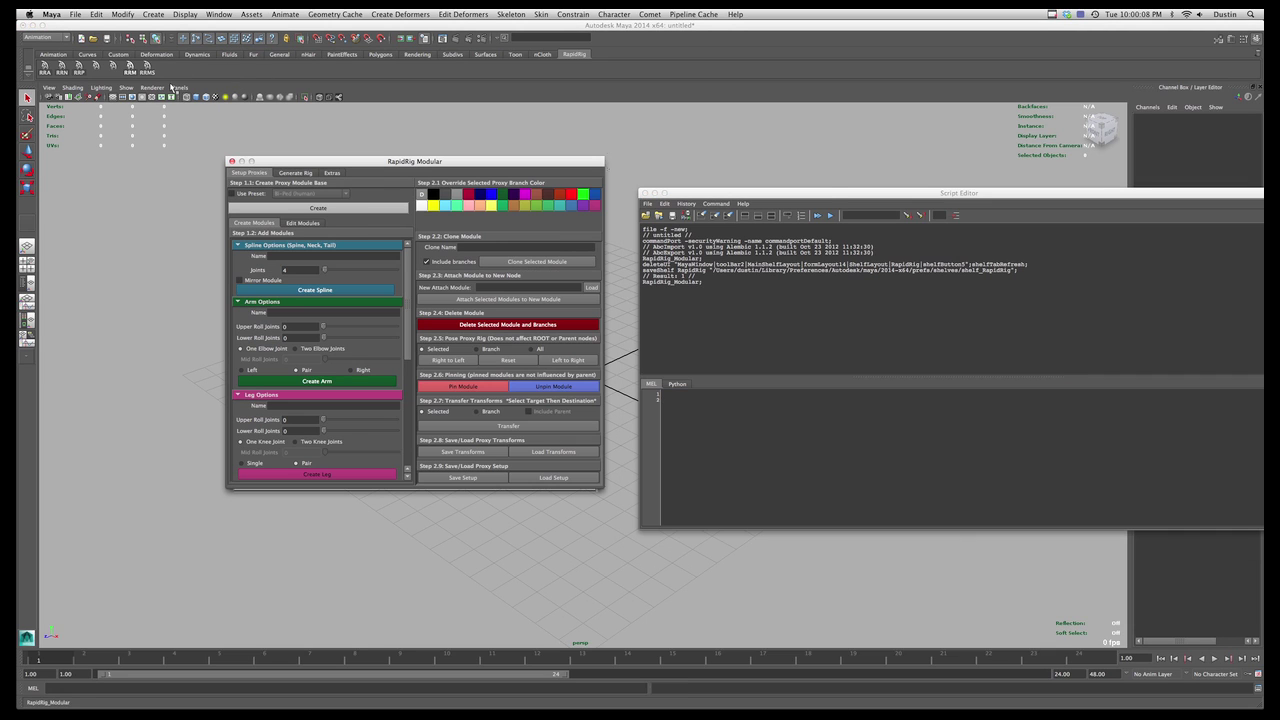
left_click_drag(738, 193, 812, 223)
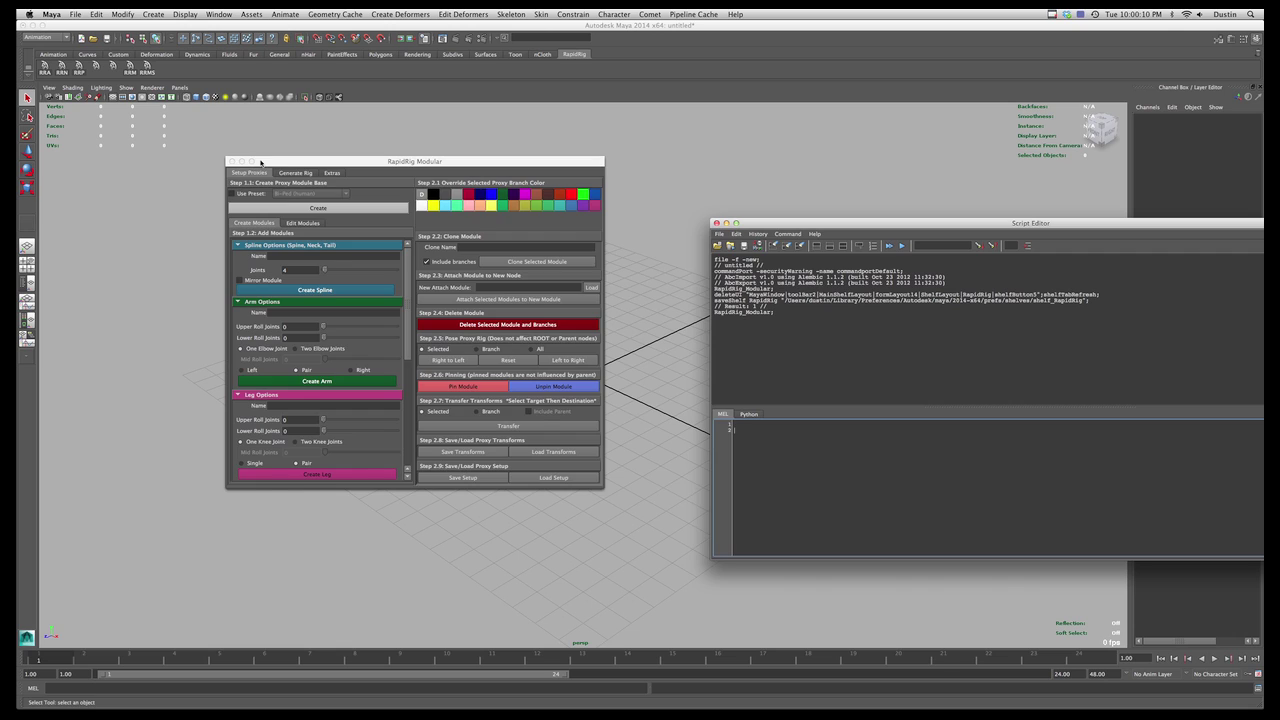
left_click_drag(260, 162, 539, 150)
Test the RRMS shelf button, dismiss the selector's message and reposition the RapidRig Modular window in the viewport
left_click(463, 256)
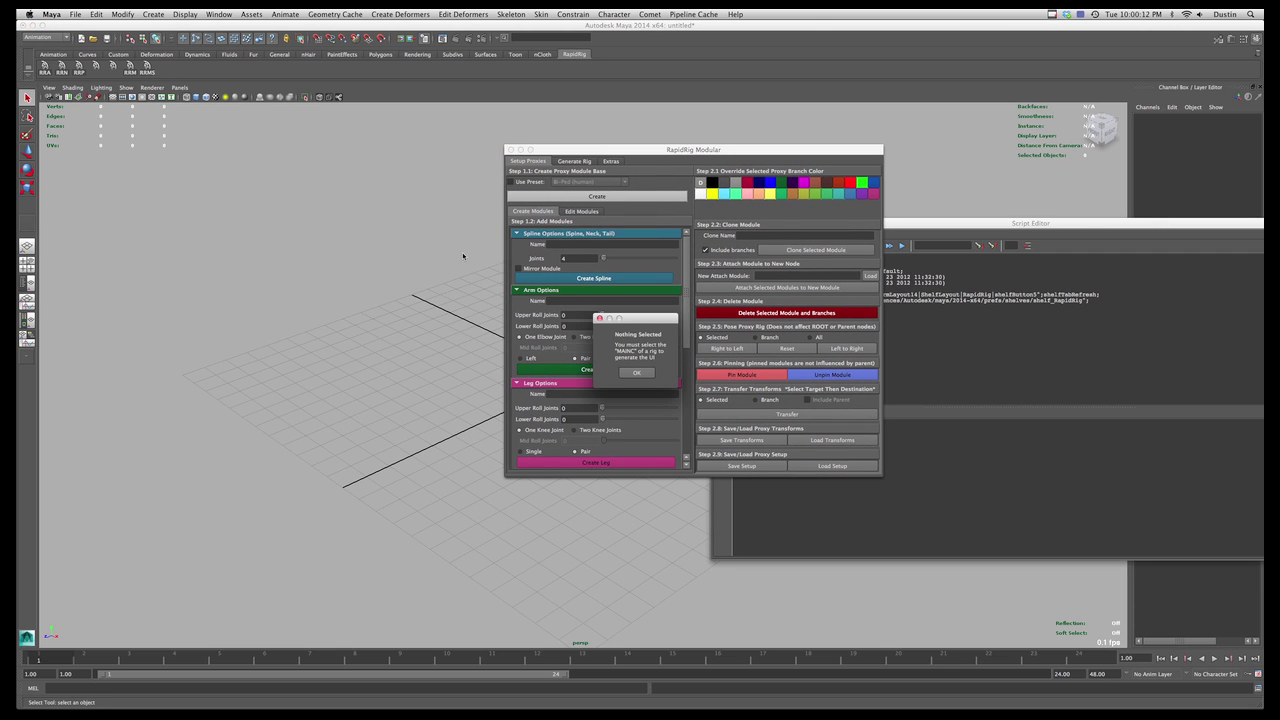
left_click(636, 372)
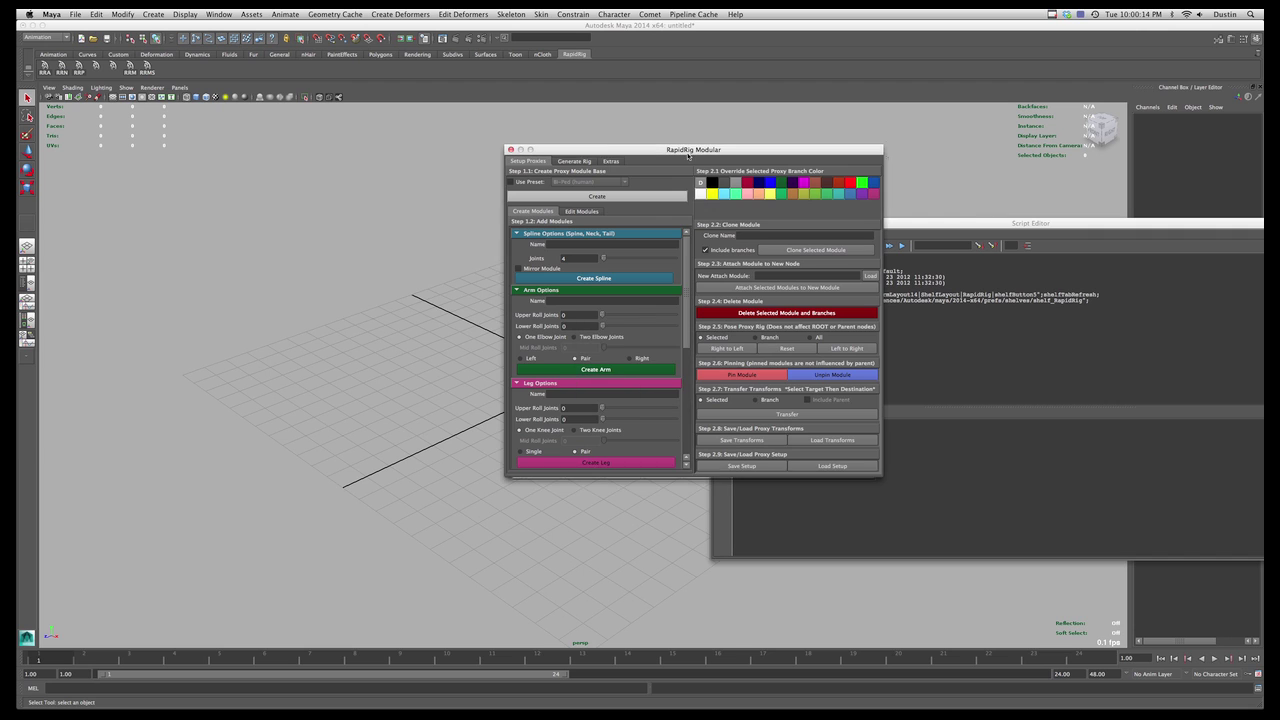
left_click_drag(687, 155, 484, 174)
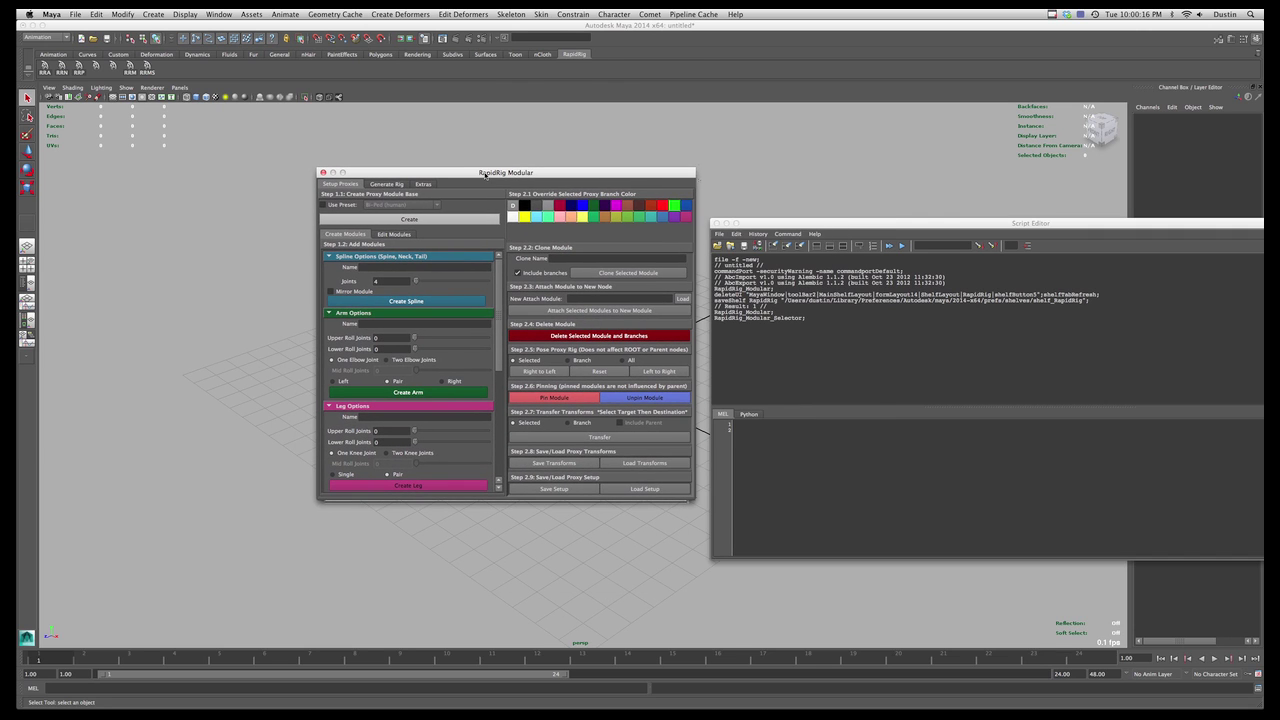